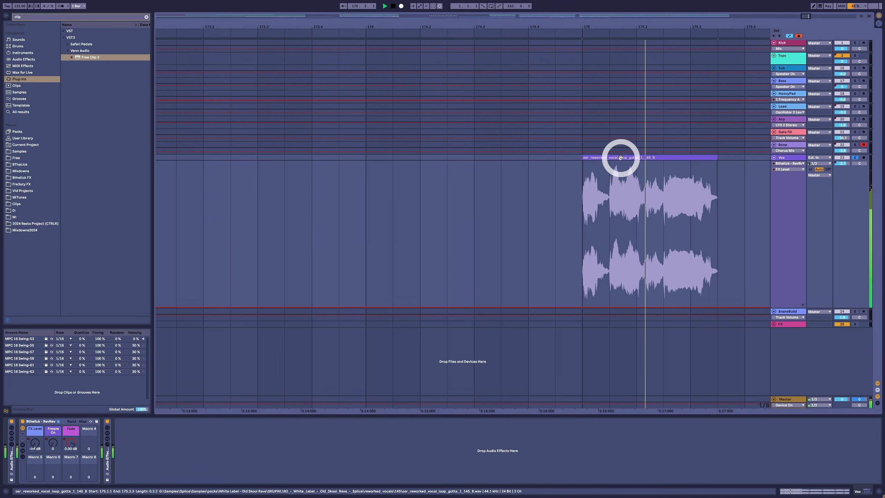
# Step: Select the empty bar before the vocal clip and draw FX Level macro automation across it
pyautogui.press('space')
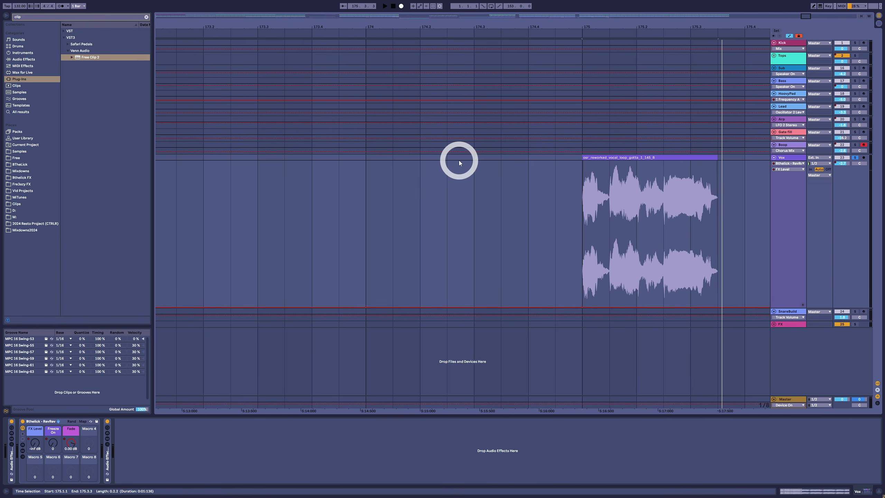
pyautogui.moveTo(579, 206); pyautogui.dragTo(368, 223)
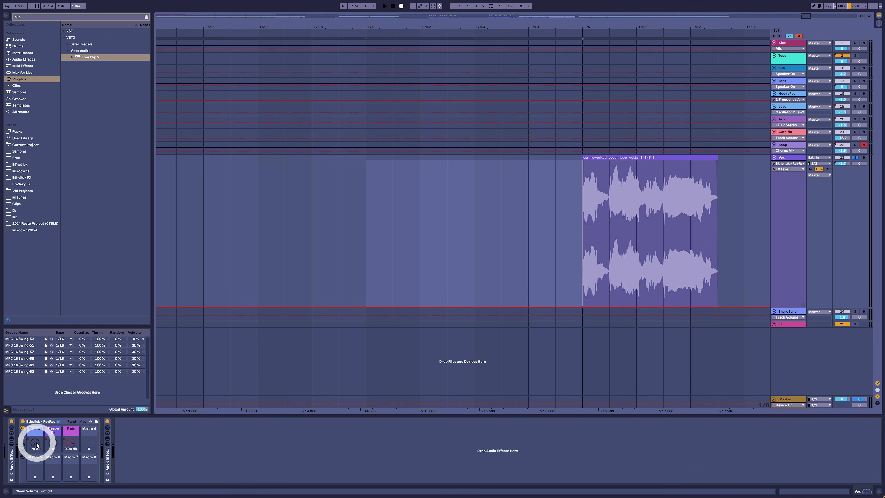
pyautogui.click(39, 444)
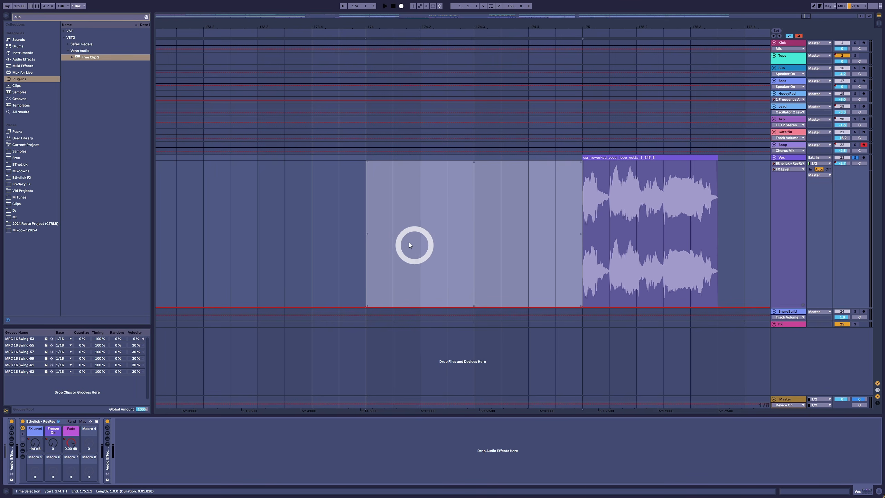
pyautogui.click(370, 223)
pyautogui.press('space')
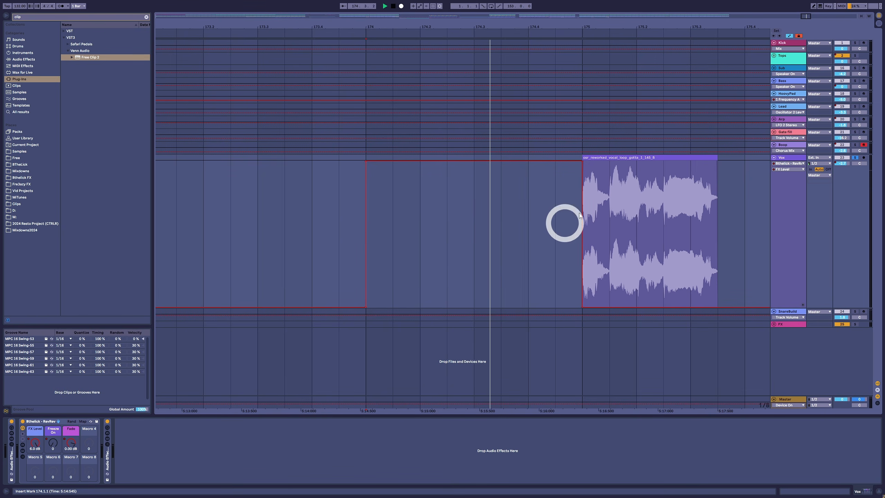
pyautogui.press('space')
pyautogui.click(632, 154)
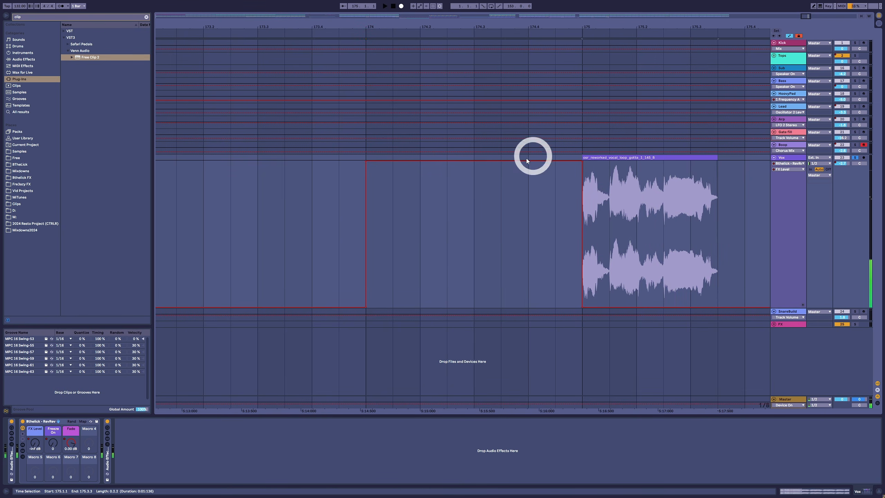
pyautogui.moveTo(370, 188); pyautogui.dragTo(590, 183)
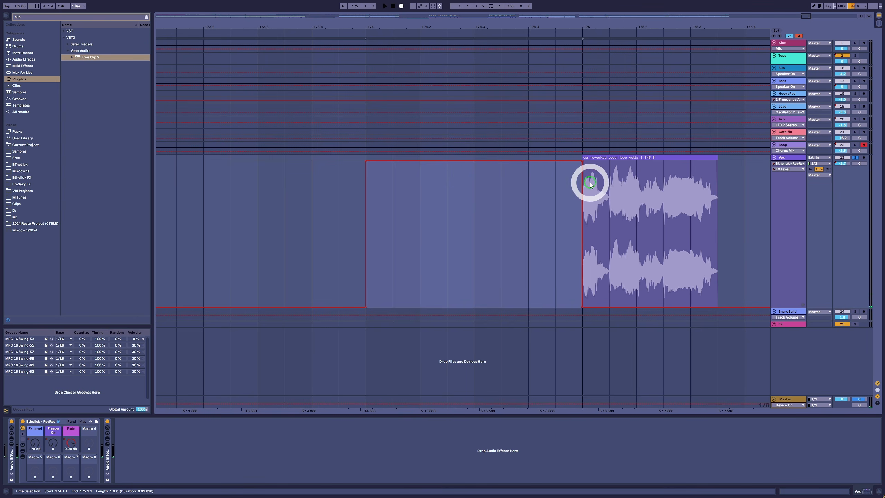
# Step: Copy a short slice from the start of the vocal clip to the beginning of that bar and play it back
pyautogui.click(615, 159)
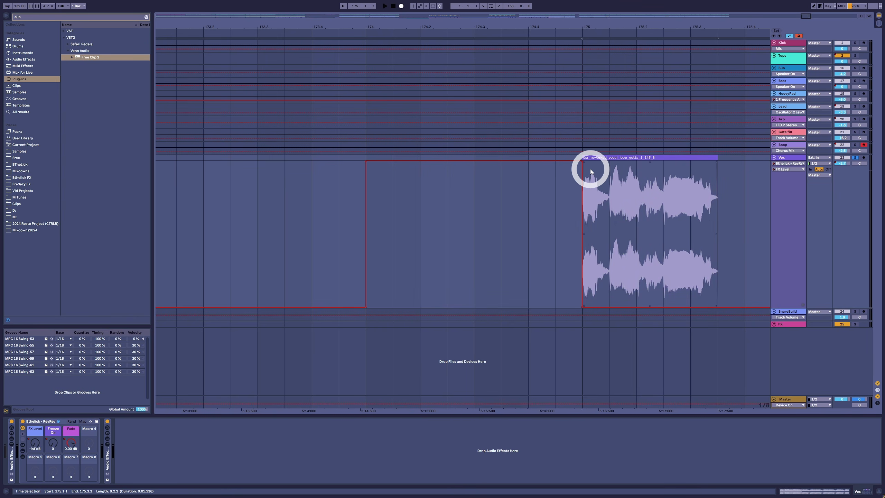
pyautogui.moveTo(604, 173); pyautogui.dragTo(382, 155)
pyautogui.click(376, 157)
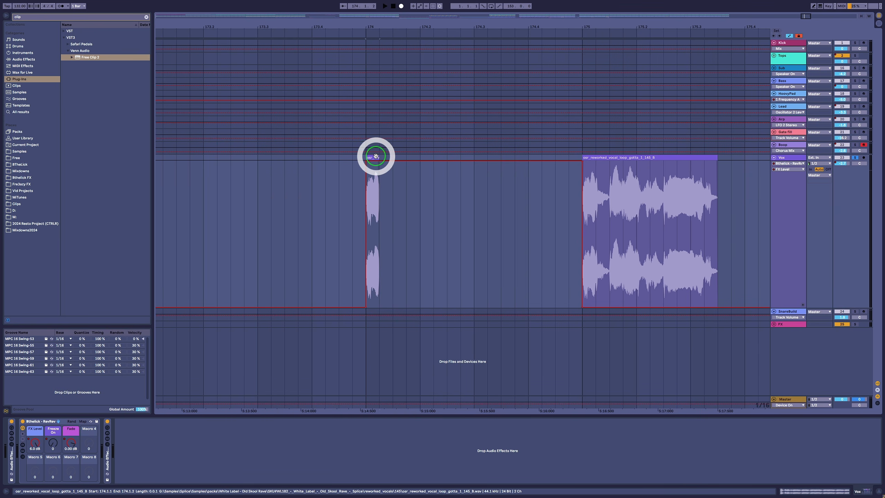
pyautogui.press('space')
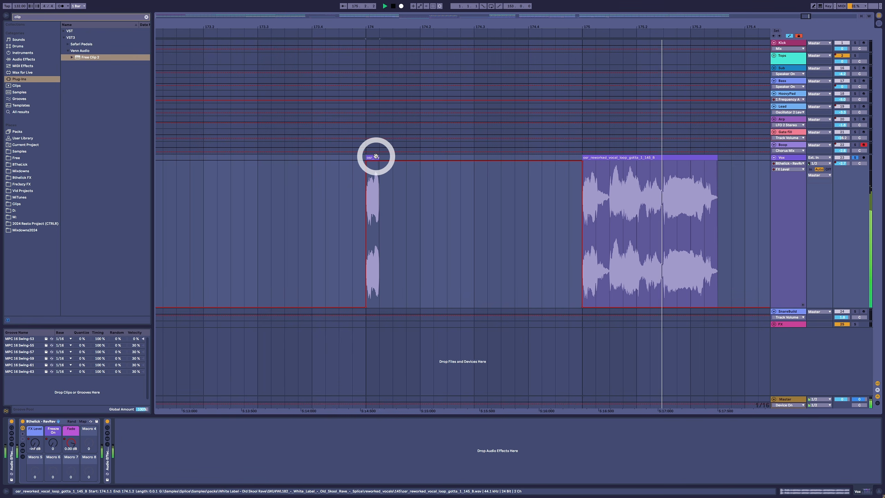
# Step: Draw the Tank macro's Fade automation as a ramp rising from minimum at the slice to full at the vocal clip
pyautogui.click(72, 440)
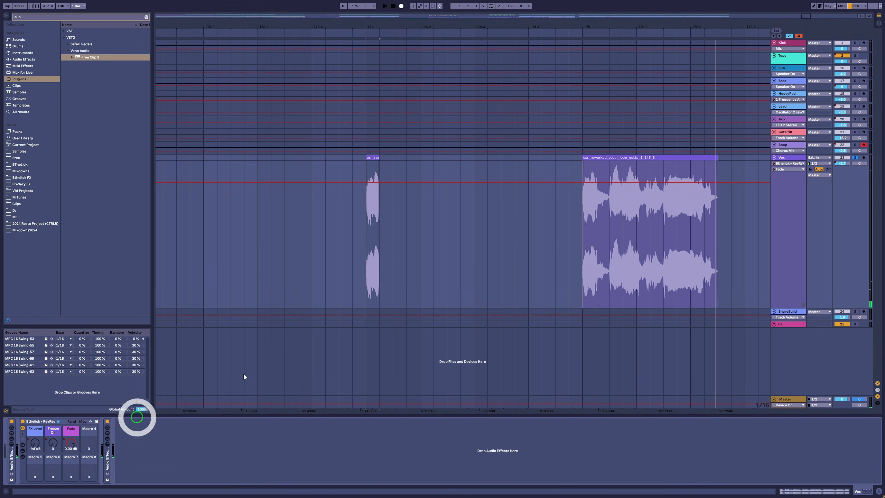
pyautogui.moveTo(578, 291)
pyautogui.mouseDown()
pyautogui.moveTo(573, 318)
pyautogui.moveTo(405, 323)
pyautogui.moveTo(377, 308)
pyautogui.mouseUp()
pyautogui.press('b')
pyautogui.click(582, 305)
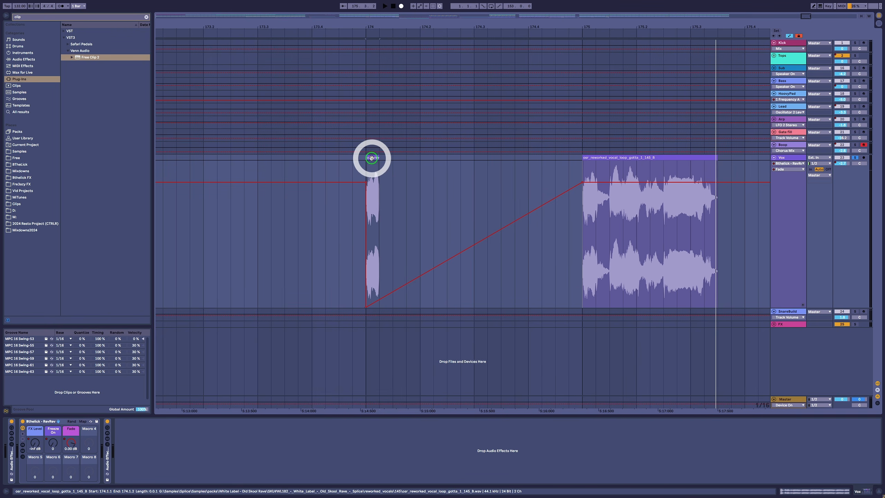
pyautogui.press('space')
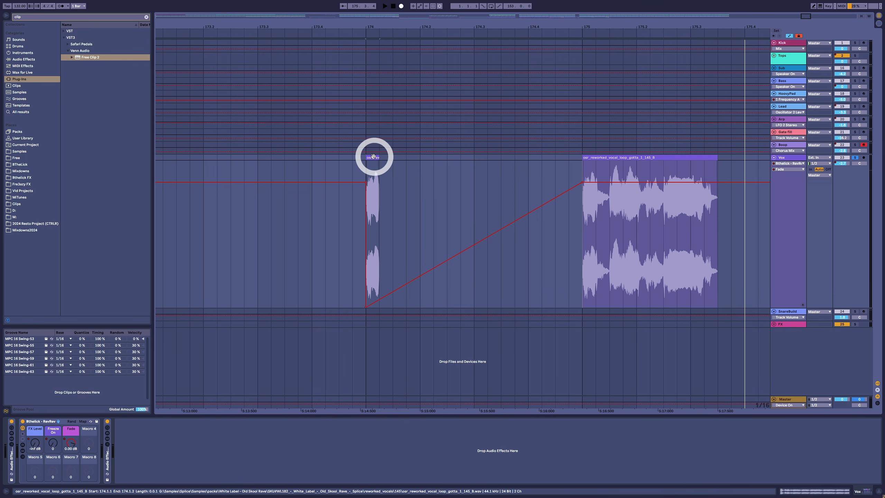
# Step: Nudge the copied slice into place and preview it with the Freeze macro selected
pyautogui.moveTo(372, 157)
pyautogui.mouseDown()
pyautogui.moveTo(385, 154)
pyautogui.moveTo(365, 161)
pyautogui.mouseUp()
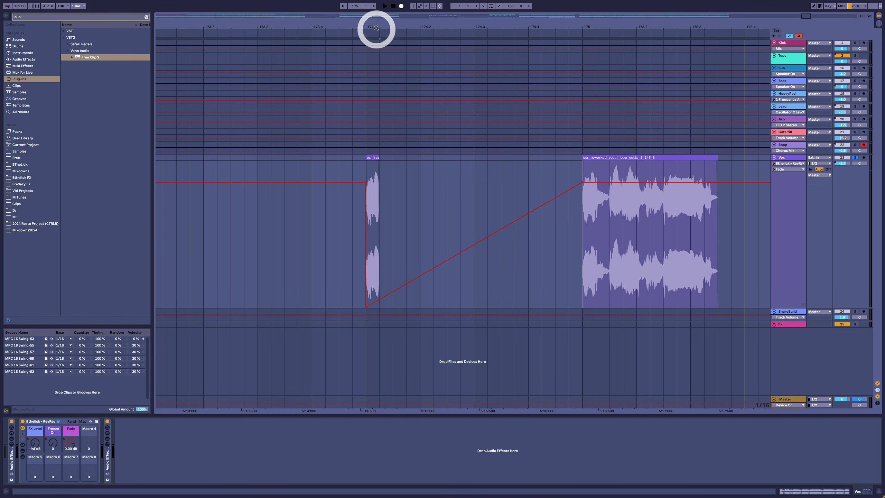
pyautogui.moveTo(380, 24); pyautogui.dragTo(448, 19)
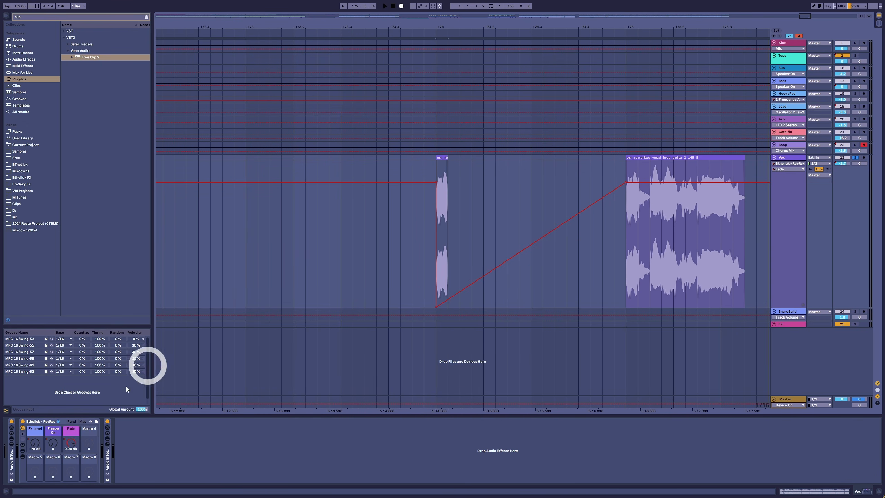
pyautogui.click(54, 444)
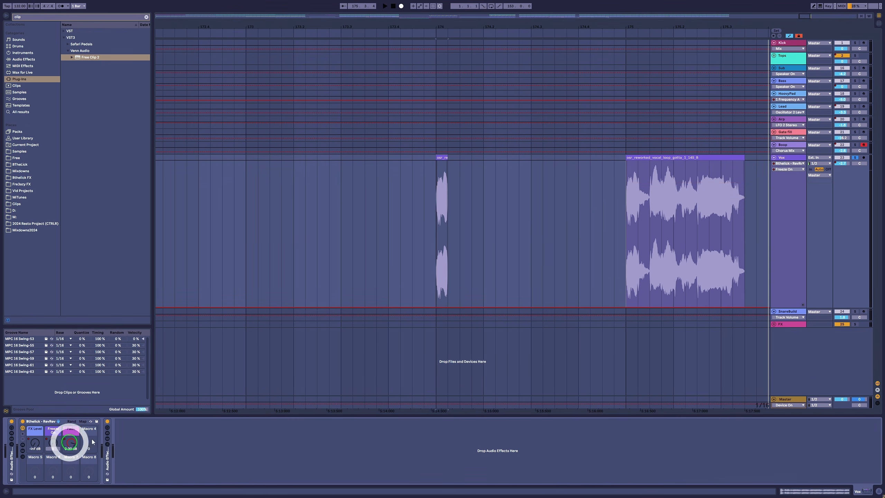
pyautogui.click(438, 223)
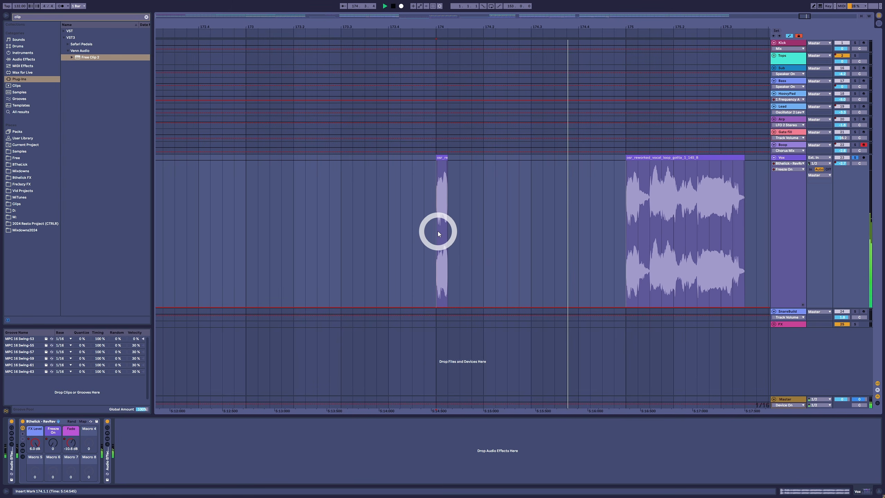
pyautogui.press('space')
pyautogui.click(441, 158)
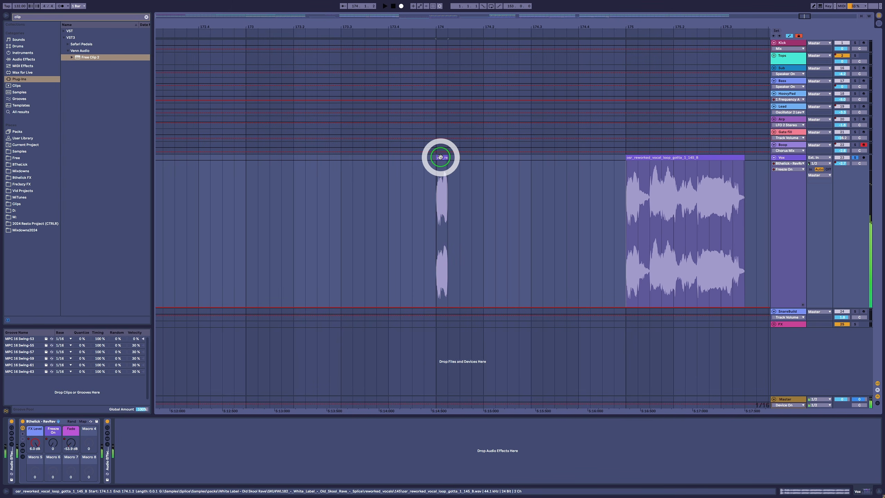
# Step: Draw FX Level macro automation from the copied slice up to the vocal clip
pyautogui.moveTo(427, 24); pyautogui.dragTo(217, 158)
pyautogui.click(4, 462)
pyautogui.click(34, 448)
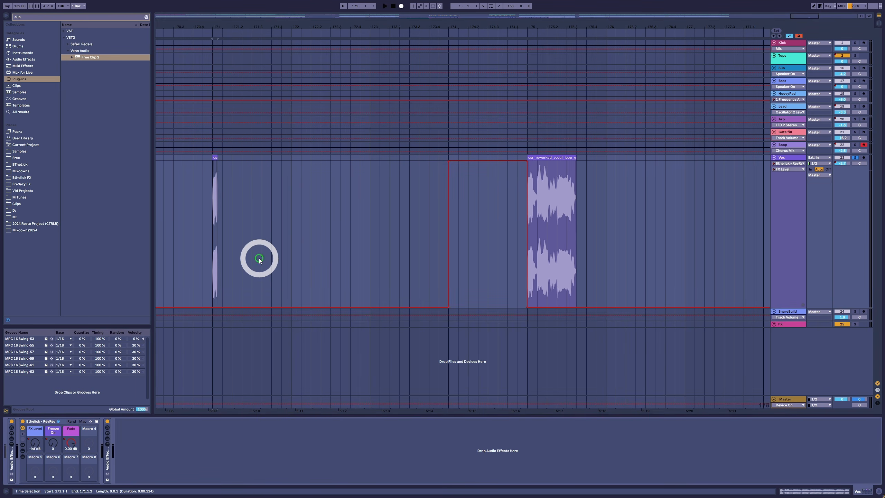
pyautogui.press('b')
pyautogui.moveTo(445, 166)
pyautogui.mouseDown()
pyautogui.moveTo(443, 153)
pyautogui.moveTo(338, 144)
pyautogui.moveTo(222, 147)
pyautogui.moveTo(215, 158)
pyautogui.mouseUp()
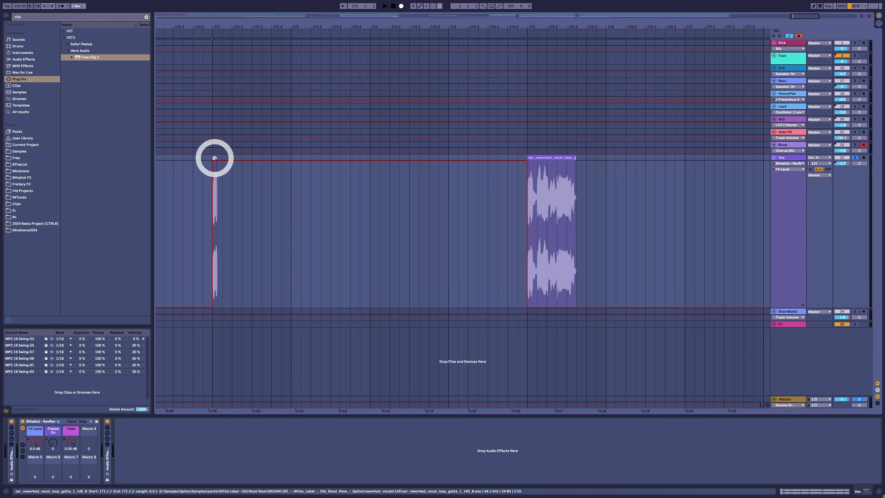
# Step: Redraw the Tank macro's Fade automation as a ramp from the slice up to the vocal clip's start and play it
pyautogui.click(72, 443)
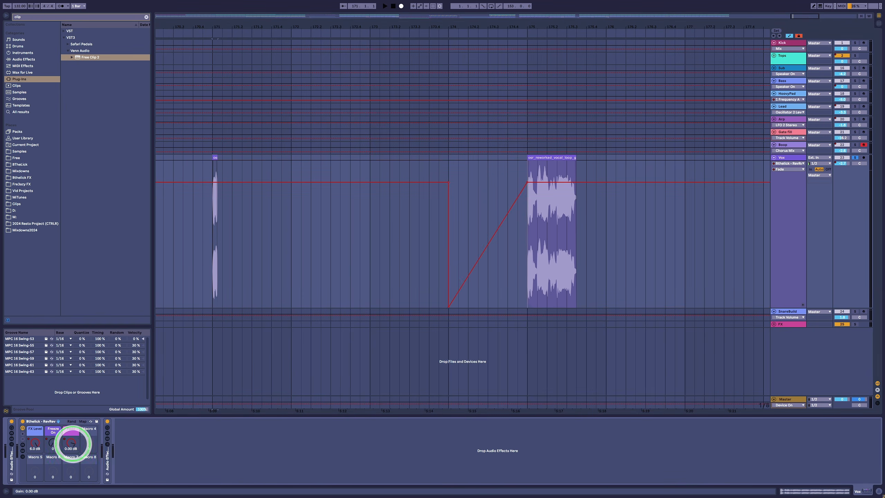
pyautogui.moveTo(439, 257)
pyautogui.mouseDown()
pyautogui.moveTo(439, 317)
pyautogui.moveTo(449, 298)
pyautogui.mouseUp()
pyautogui.click(448, 307)
pyautogui.click(439, 307)
pyautogui.click(214, 158)
pyautogui.press('space')
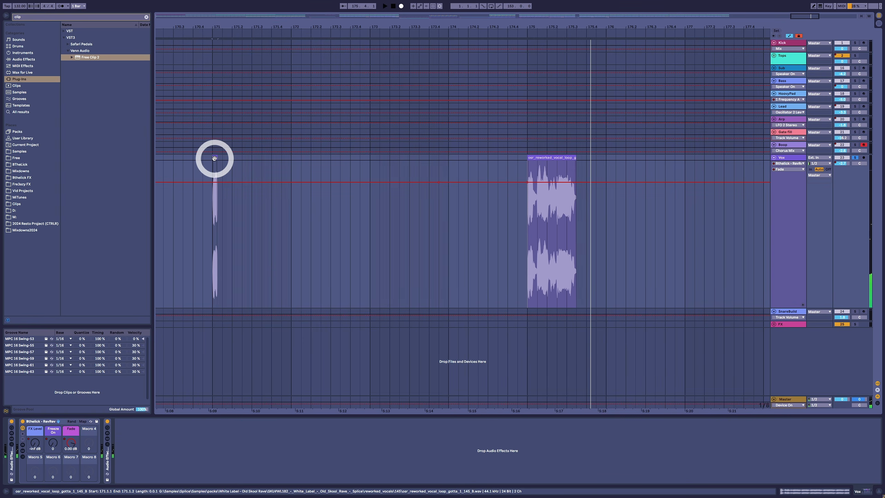
pyautogui.click(189, 355)
pyautogui.moveTo(520, 281)
pyautogui.mouseDown()
pyautogui.moveTo(510, 330)
pyautogui.moveTo(222, 336)
pyautogui.moveTo(503, 303)
pyautogui.mouseUp()
pyautogui.click(527, 307)
pyautogui.press('space')
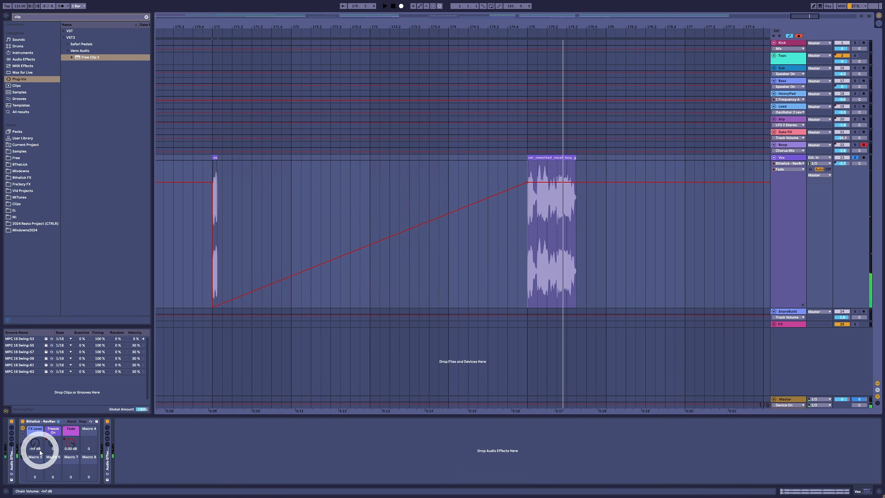
# Step: Draw Freeze macro automation running from just after the slice to the vocal clip
pyautogui.click(53, 445)
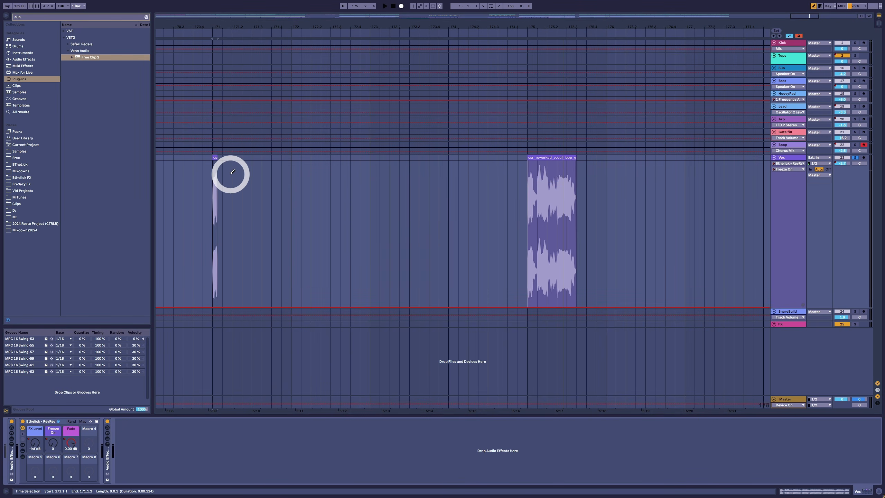
pyautogui.moveTo(232, 172)
pyautogui.mouseDown()
pyautogui.moveTo(231, 149)
pyautogui.moveTo(524, 129)
pyautogui.mouseUp()
pyautogui.press('b')
pyautogui.click(215, 192)
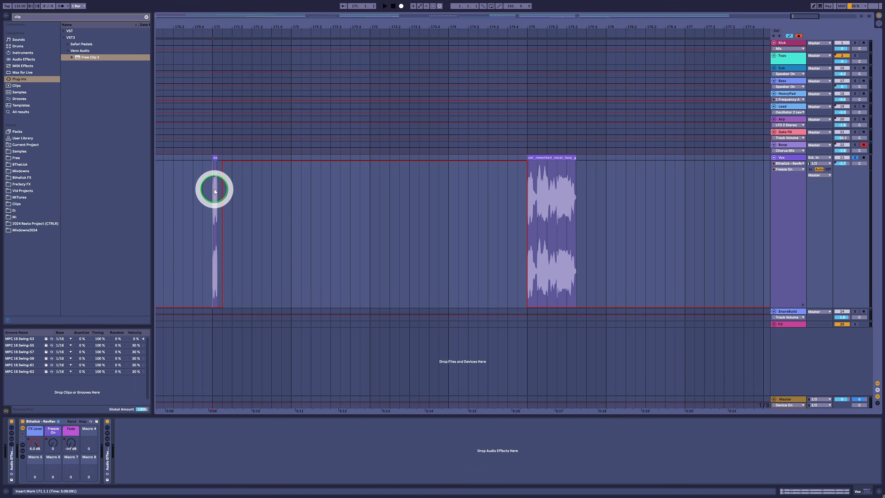
pyautogui.press('space')
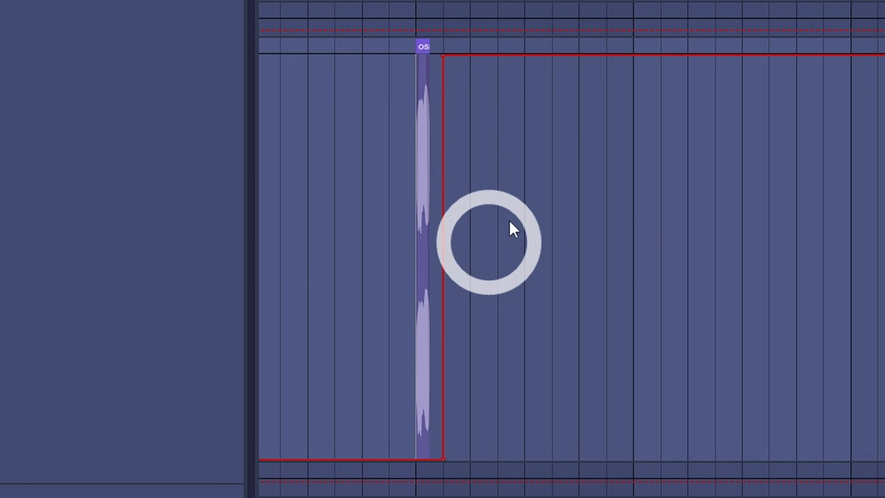
# Step: Refine the automation edge right beside the copied slice and preview the passage
pyautogui.press('b')
pyautogui.moveTo(432, 139)
pyautogui.mouseDown()
pyautogui.moveTo(411, 37)
pyautogui.moveTo(429, 36)
pyautogui.mouseUp()
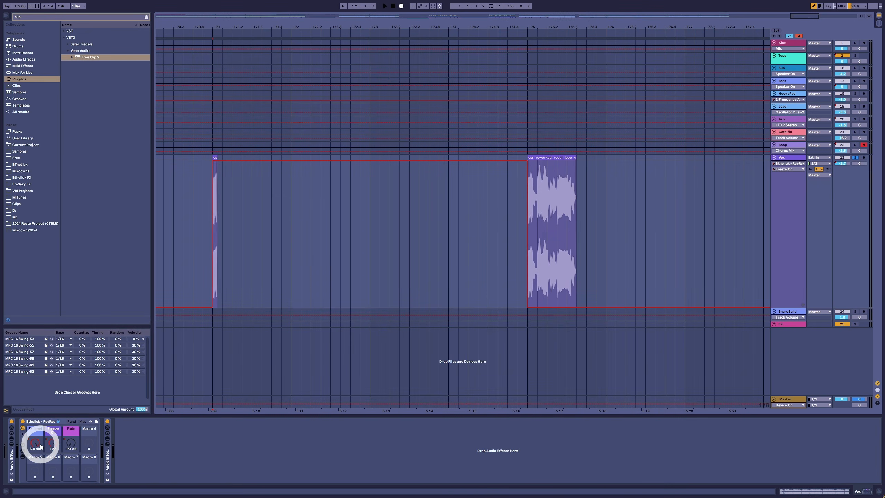
pyautogui.press('space')
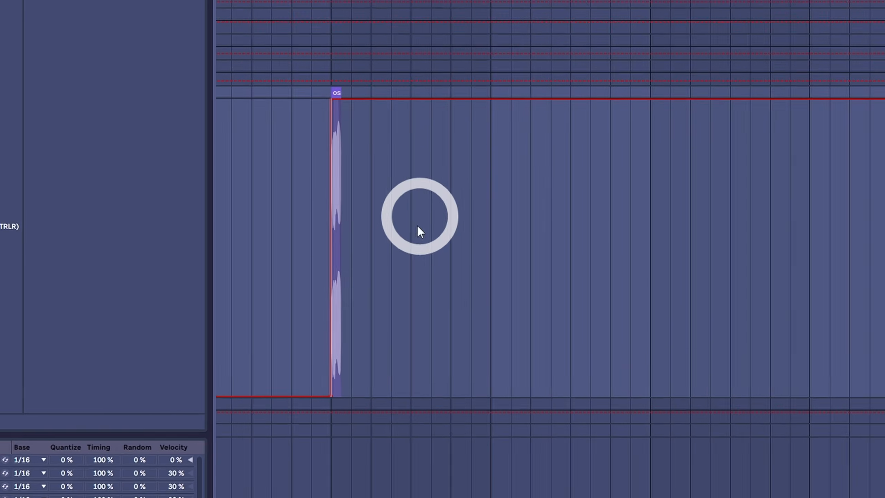
pyautogui.moveTo(432, 446); pyautogui.dragTo(426, 459)
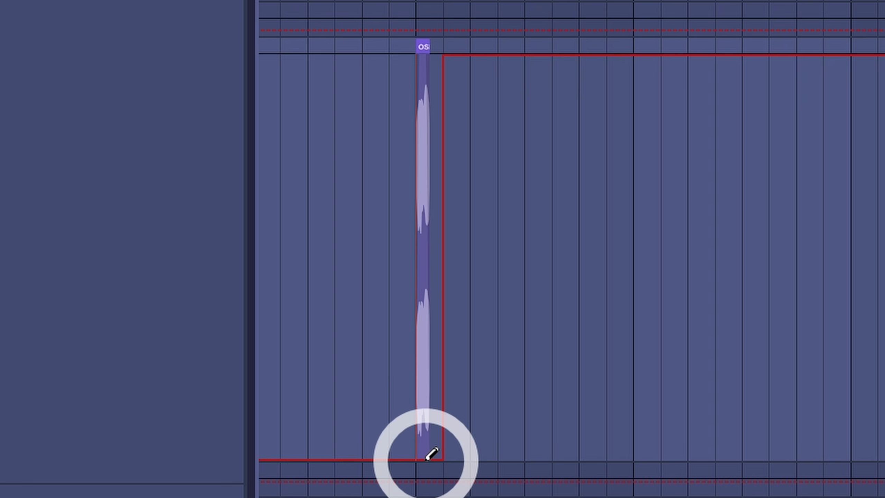
pyautogui.click(423, 372)
pyautogui.press('space')
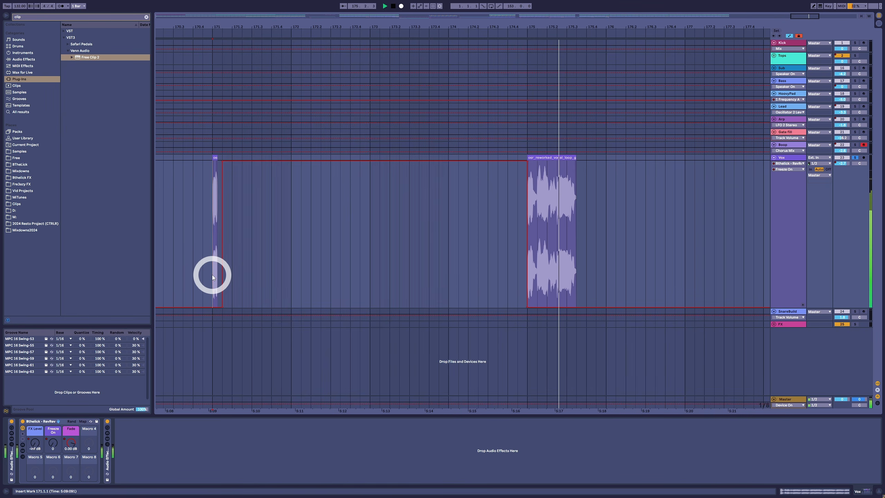
pyautogui.press('space')
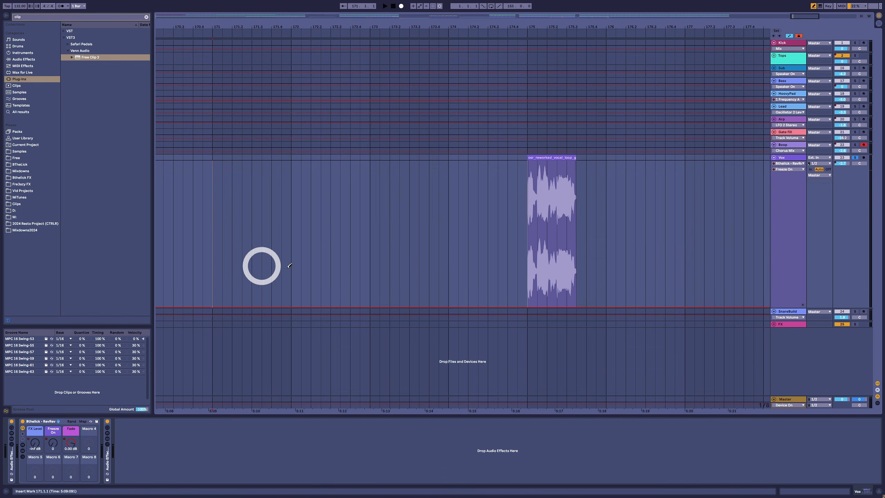
# Step: Copy a longer slice of the vocal's start to the gap's beginning and draw FX Level automation across the gap
pyautogui.press('b')
pyautogui.click(541, 158)
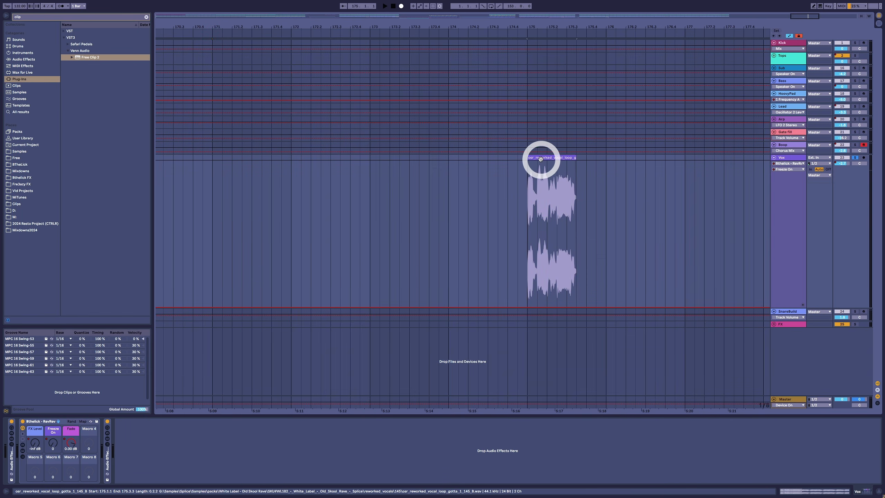
pyautogui.click(532, 158)
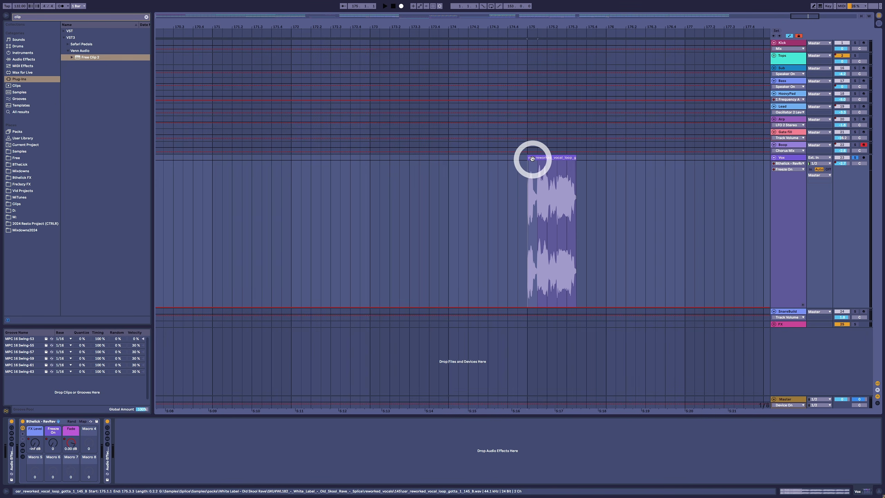
pyautogui.moveTo(533, 158); pyautogui.dragTo(216, 163)
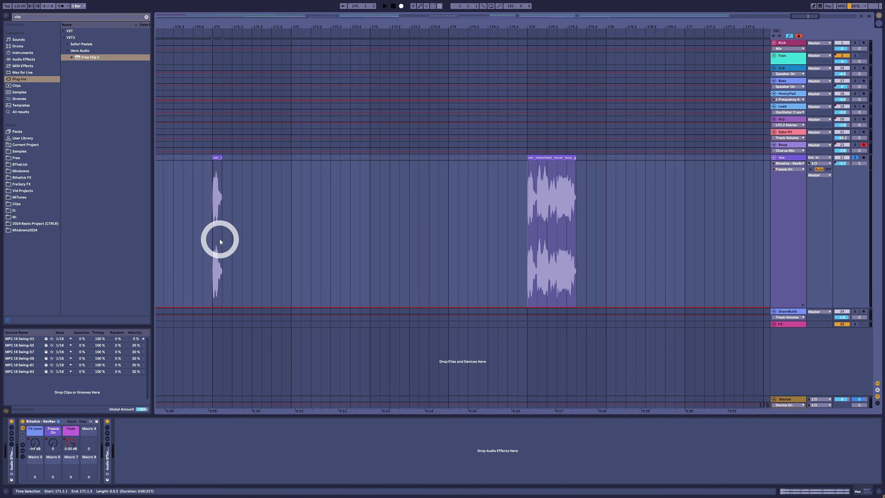
pyautogui.click(36, 447)
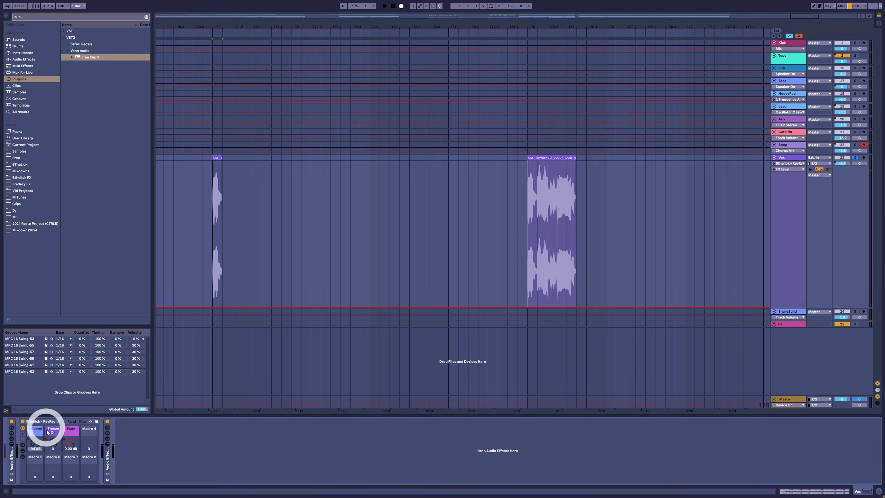
pyautogui.moveTo(224, 178)
pyautogui.mouseDown()
pyautogui.moveTo(218, 159)
pyautogui.moveTo(331, 142)
pyautogui.moveTo(513, 139)
pyautogui.mouseUp()
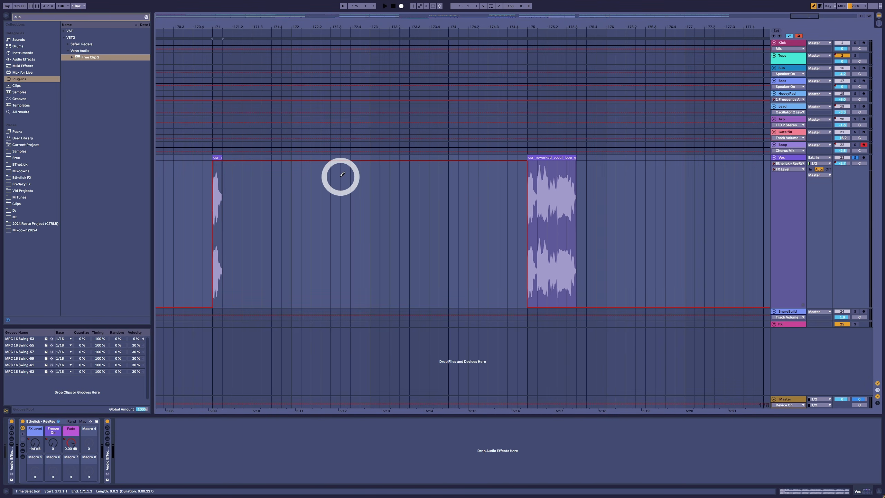
# Step: Draw the Fade macro automation as a ramp from the copied slice up to the vocal clip's start, then play it back
pyautogui.moveTo(253, 163); pyautogui.dragTo(253, 164)
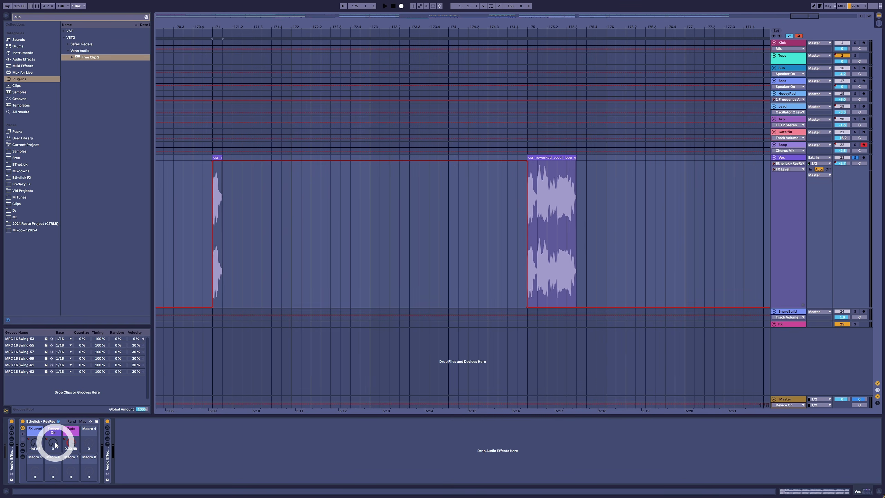
pyautogui.click(70, 446)
pyautogui.moveTo(212, 182); pyautogui.dragTo(212, 306)
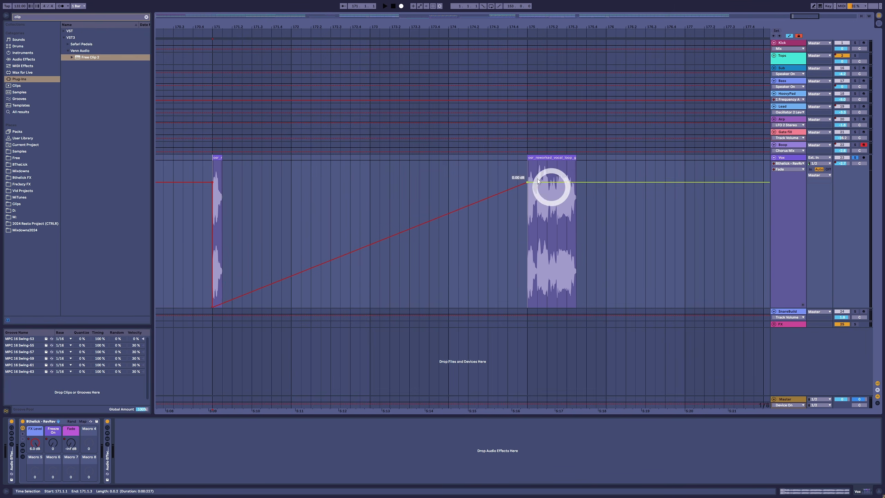
pyautogui.moveTo(378, 249); pyautogui.dragTo(378, 248)
pyautogui.click(209, 250)
pyautogui.press('space')
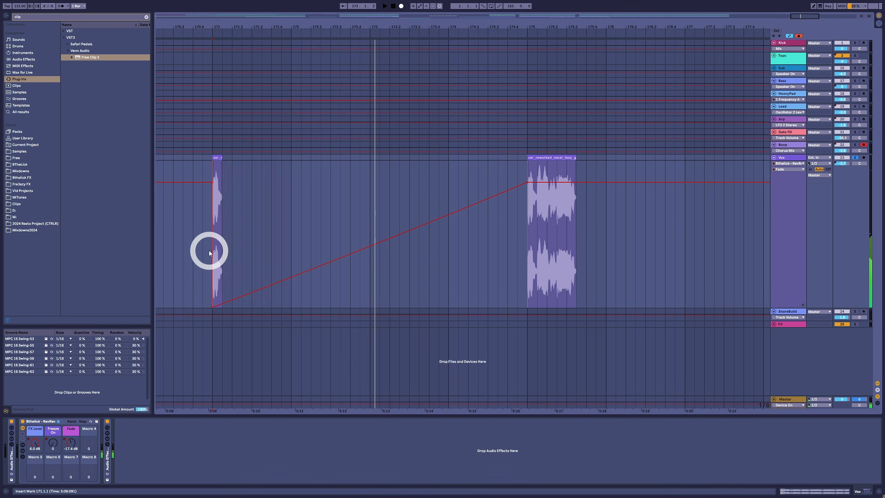
pyautogui.press('space')
# Step: Draw the Freeze macro automation switching on right after the copied slice, checking the edge closely
pyautogui.click(204, 220)
pyautogui.click(216, 200)
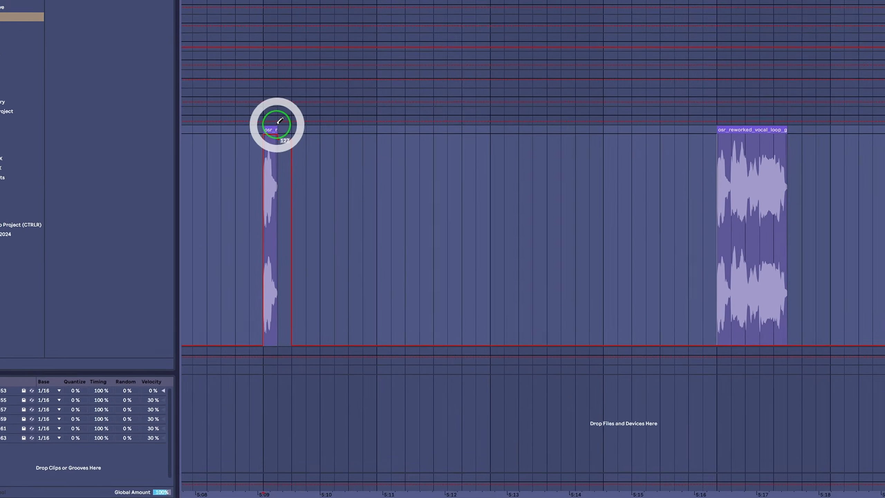
pyautogui.moveTo(222, 159); pyautogui.dragTo(218, 287)
pyautogui.moveTo(433, 406); pyautogui.dragTo(436, 462)
pyautogui.moveTo(460, 75)
pyautogui.mouseDown()
pyautogui.moveTo(460, 49)
pyautogui.moveTo(883, 48)
pyautogui.mouseUp()
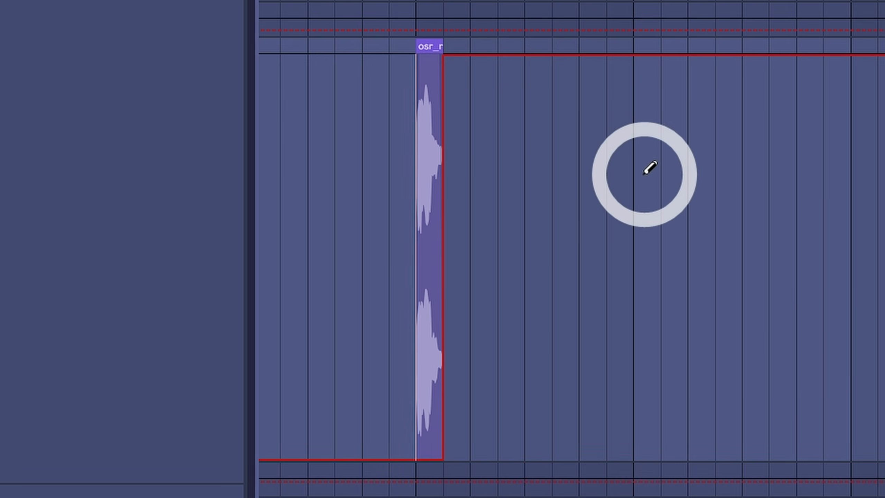
pyautogui.click(421, 48)
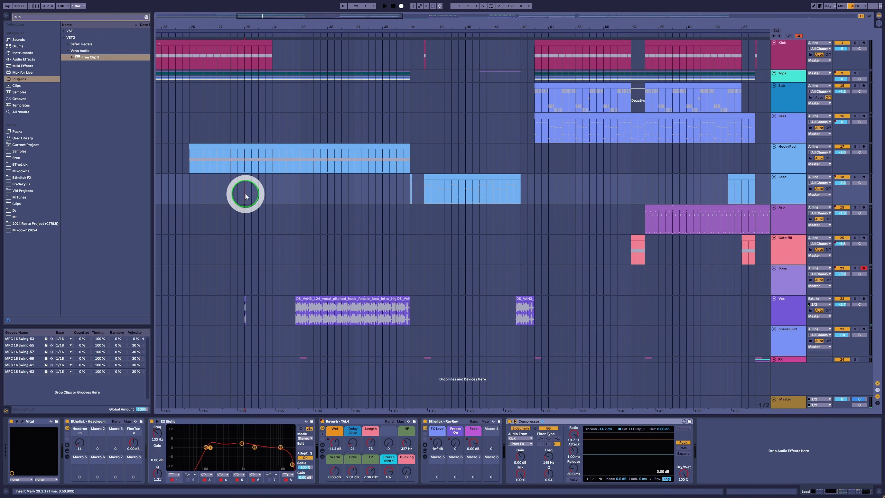
# Step: Examine the vocal clip, its short slices and the Lead clips around the gap in the arrangement
pyautogui.click(217, 192)
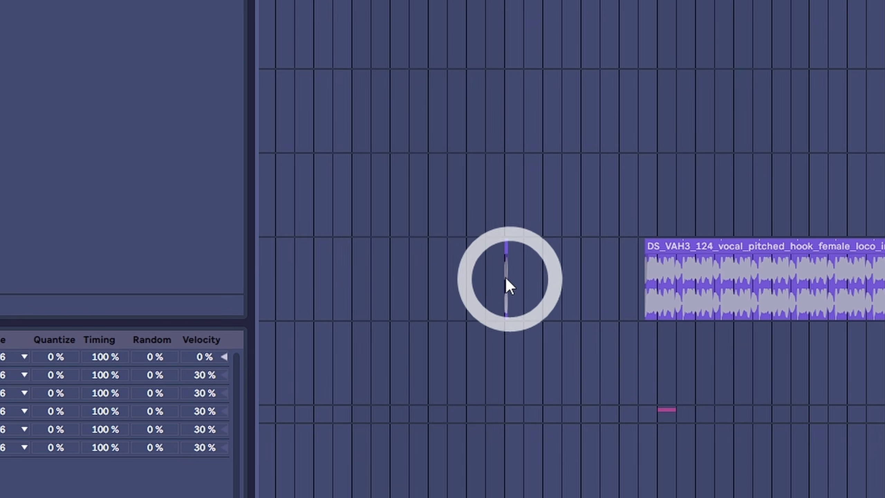
pyautogui.moveTo(245, 310); pyautogui.dragTo(285, 308)
pyautogui.moveTo(614, 272); pyautogui.dragTo(662, 273)
pyautogui.moveTo(376, 201); pyautogui.dragTo(449, 203)
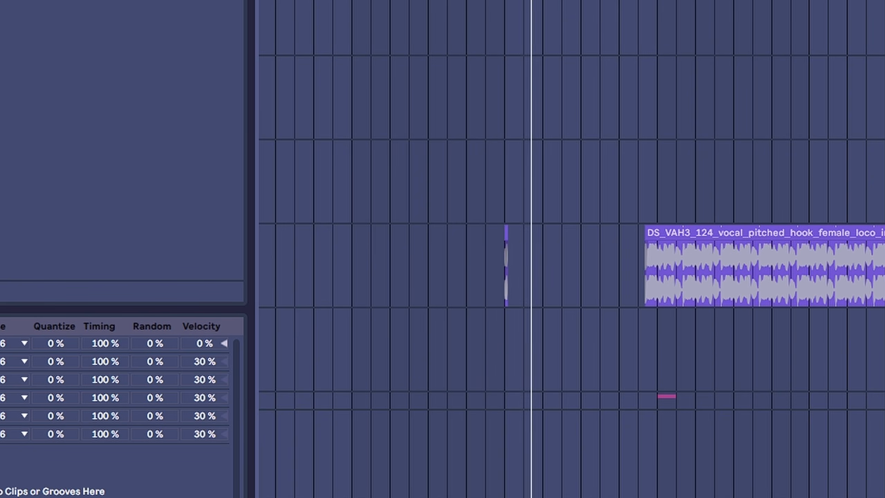
pyautogui.click(698, 197)
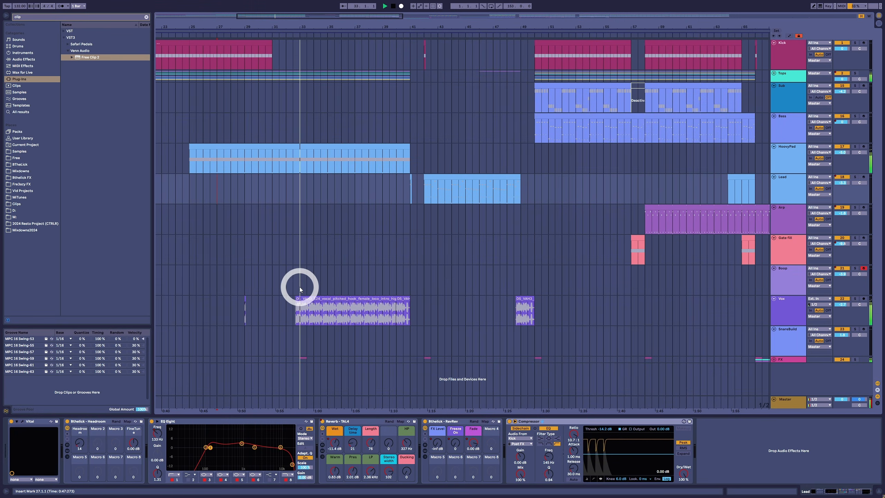
pyautogui.click(300, 290)
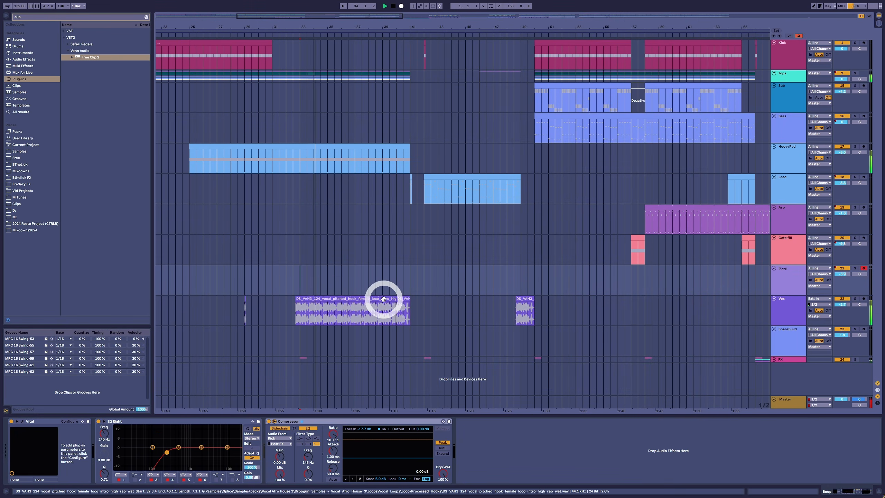
pyautogui.click(407, 189)
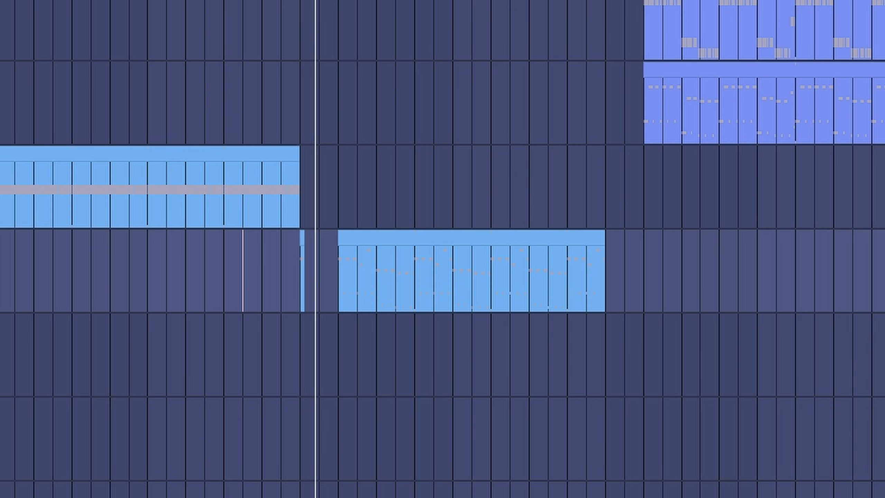
pyautogui.click(523, 241)
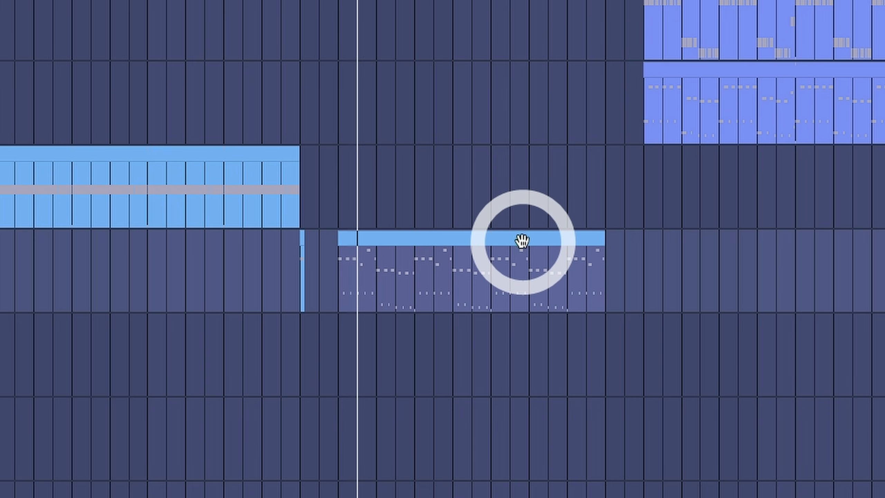
pyautogui.click(297, 257)
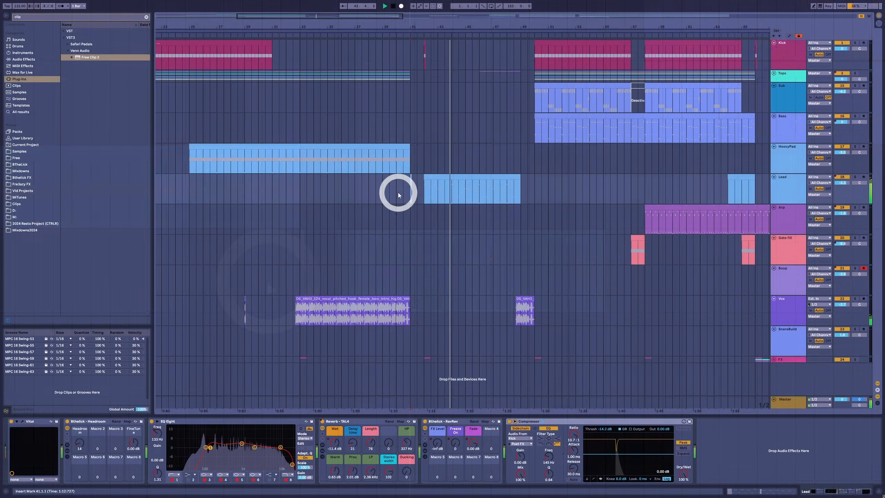
# Step: Solo the Lead track and play the passage leading into the vocal, then unsolo it
pyautogui.click(398, 193)
pyautogui.press('space')
pyautogui.click(855, 177)
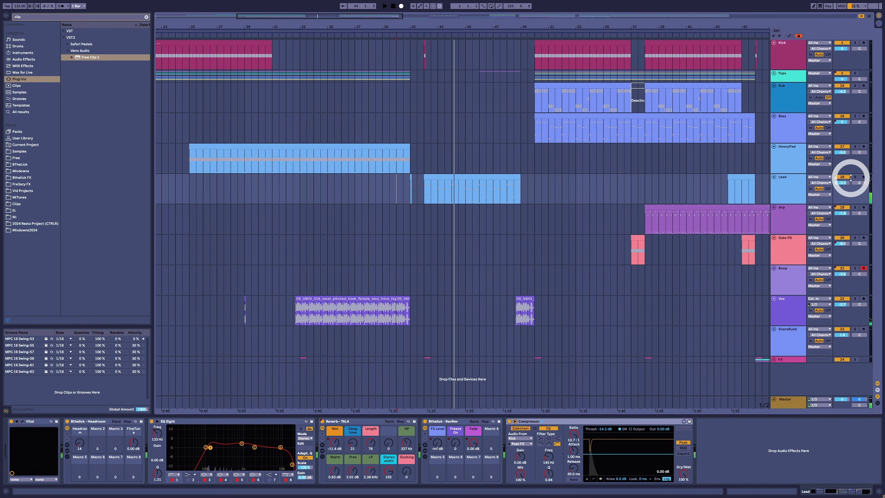
pyautogui.click(412, 191)
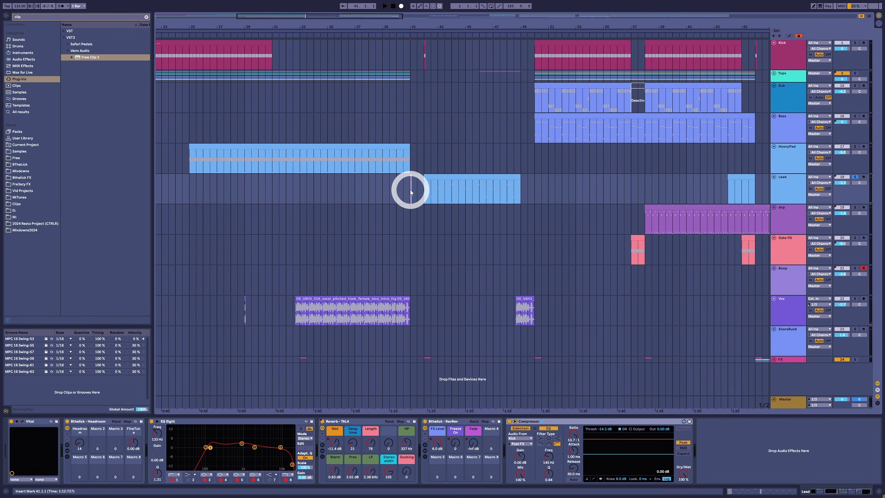
pyautogui.press('space')
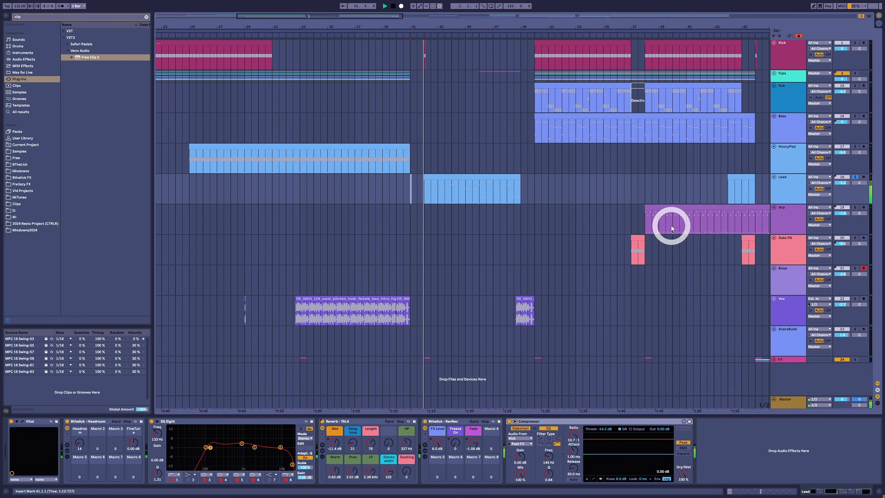
pyautogui.press('space')
pyautogui.click(857, 177)
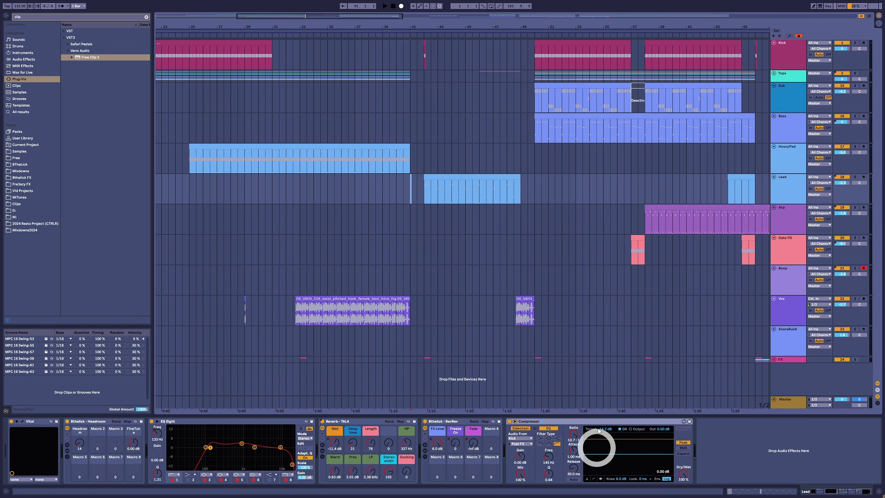
# Step: Solo the Arp track and play through its FX Level automation ramp, toggling the automation view
pyautogui.click(426, 60)
pyautogui.click(390, 141)
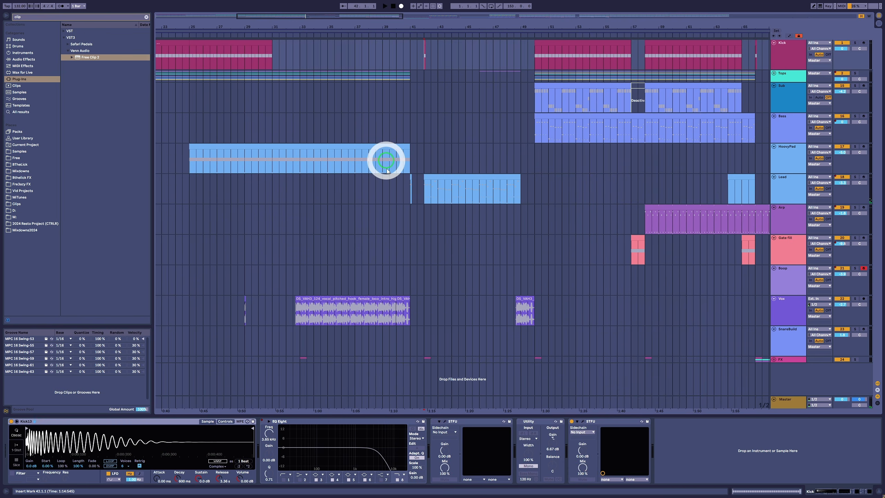
pyautogui.click(401, 182)
pyautogui.click(321, 252)
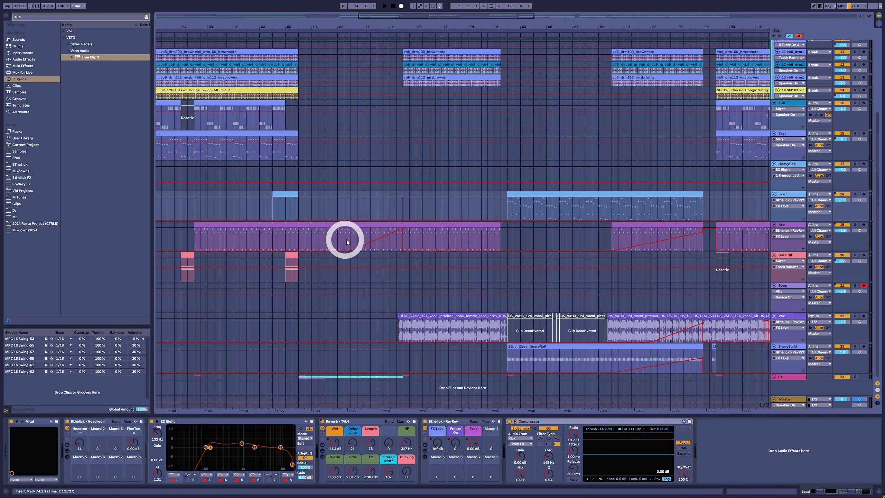
pyautogui.moveTo(362, 241); pyautogui.dragTo(401, 241)
pyautogui.click(403, 242)
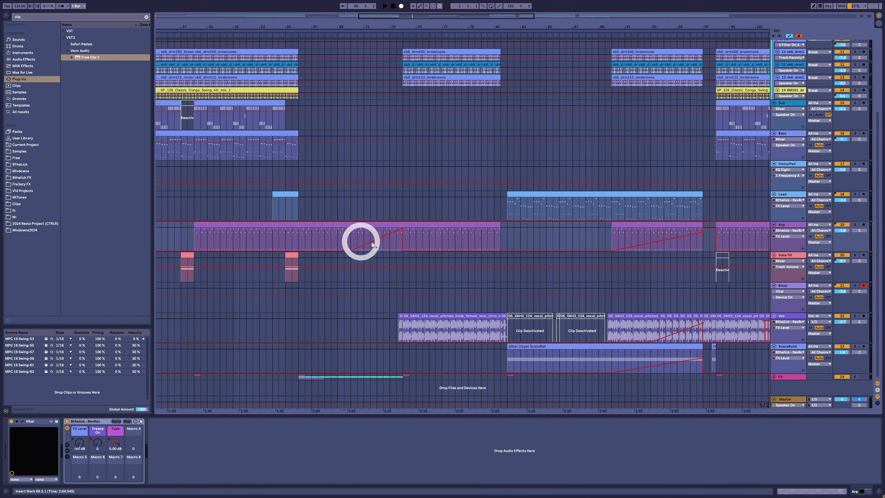
pyautogui.click(300, 172)
pyautogui.click(286, 238)
pyautogui.press('space')
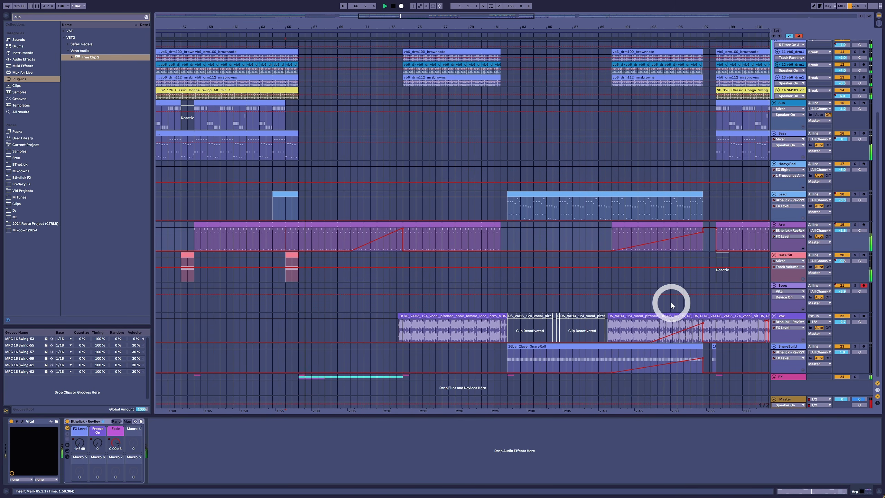
pyautogui.click(854, 225)
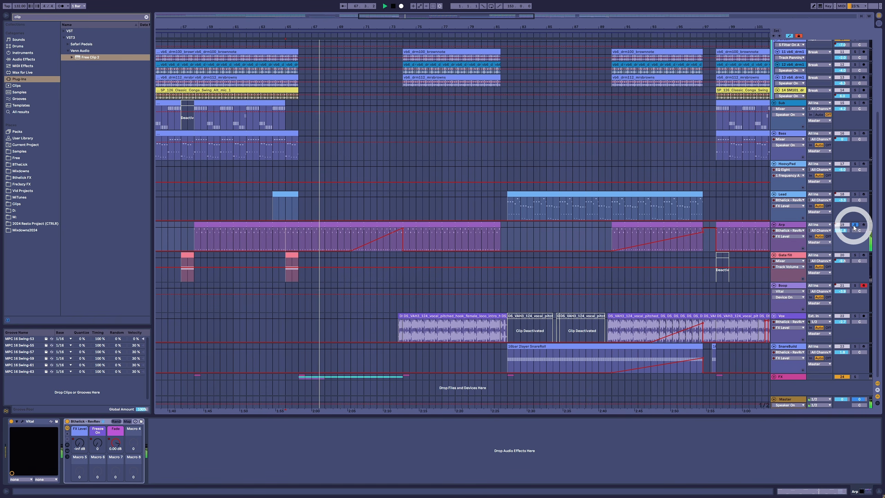
pyautogui.click(460, 235)
pyautogui.moveTo(351, 237); pyautogui.dragTo(403, 241)
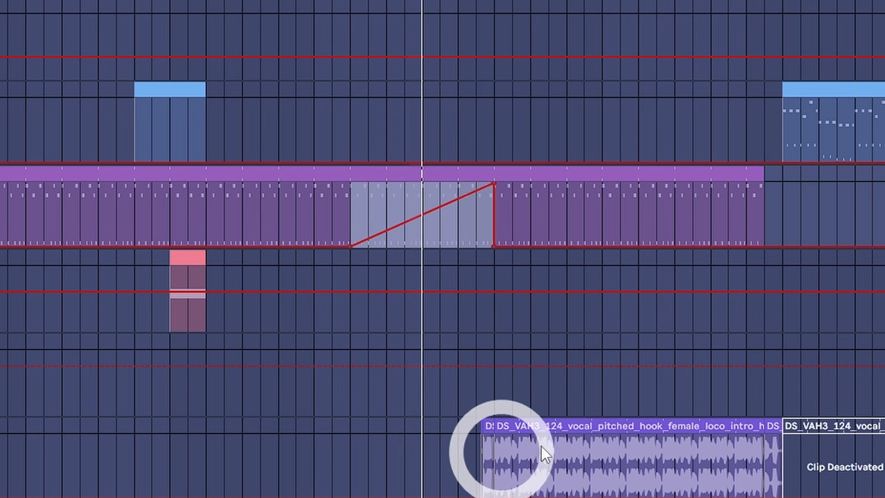
pyautogui.press('a')
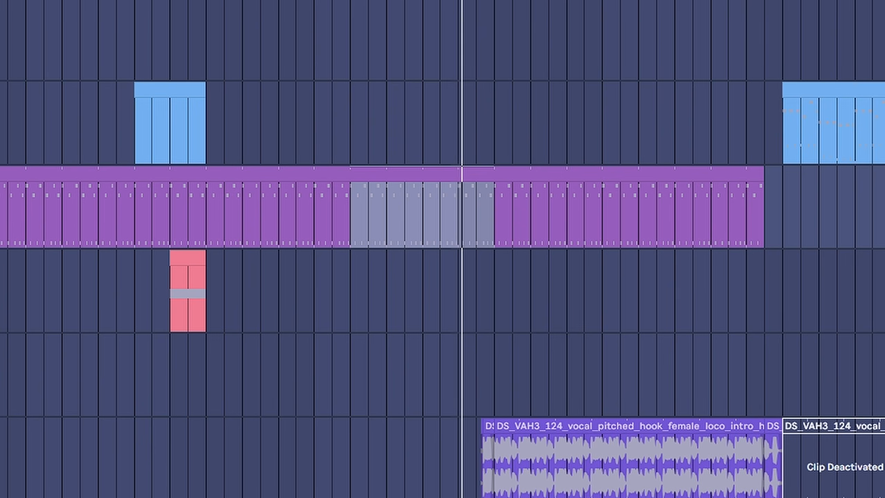
pyautogui.press('a')
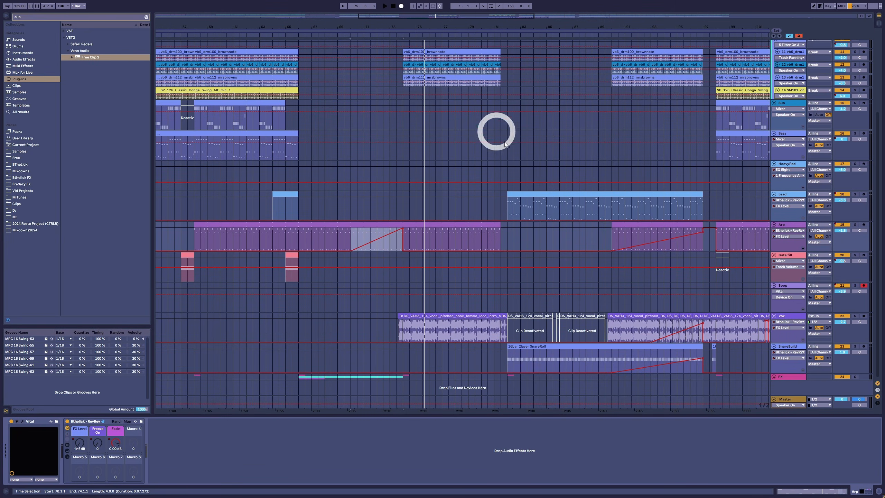
# Step: Scroll up to the Tops track and show its FX Level automation lane
pyautogui.press('a')
pyautogui.press('a')
pyautogui.press('a')
pyautogui.moveTo(361, 25); pyautogui.dragTo(607, 24)
pyautogui.scroll(5, 488, 146)
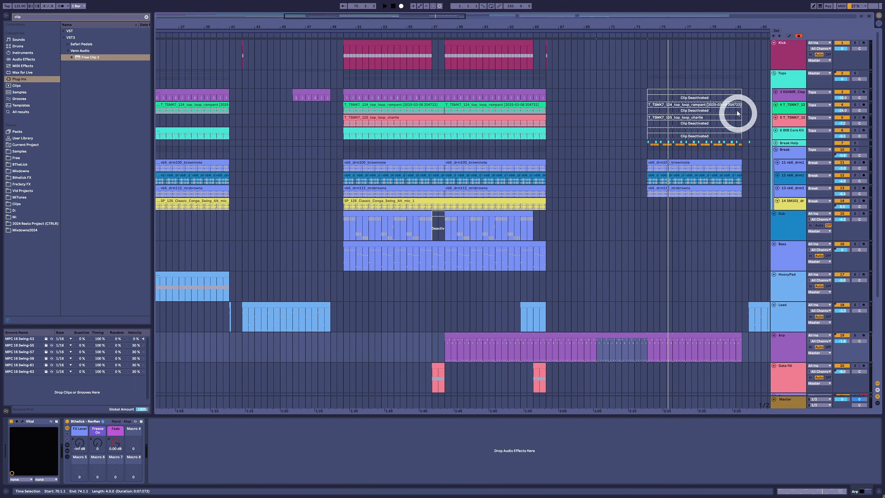
pyautogui.click(788, 95)
pyautogui.press('a')
pyautogui.scroll(1, 788, 97)
pyautogui.scroll(2, 767, 79)
pyautogui.click(312, 76)
pyautogui.scroll(-2, 351, 115)
pyautogui.click(300, 120)
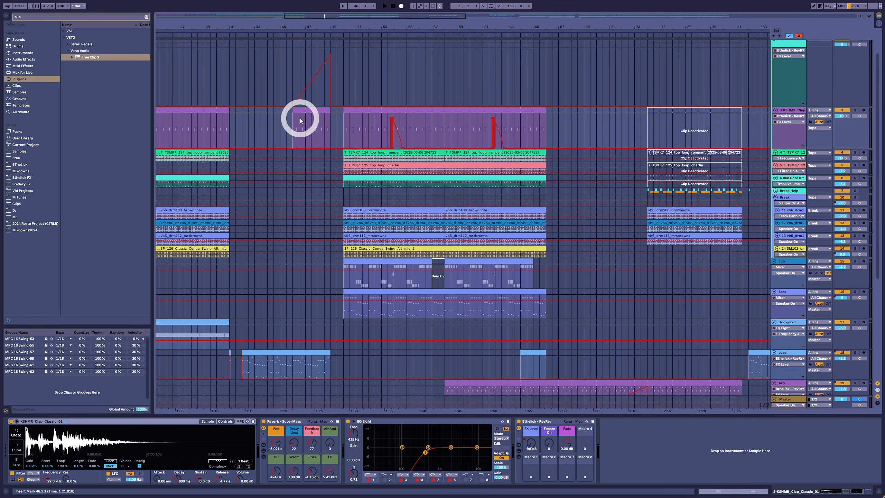
# Step: Select the Tops track's FX Level ramp range and play it, toggling the automation view on and off
pyautogui.click(290, 89)
pyautogui.scroll(-4, 307, 206)
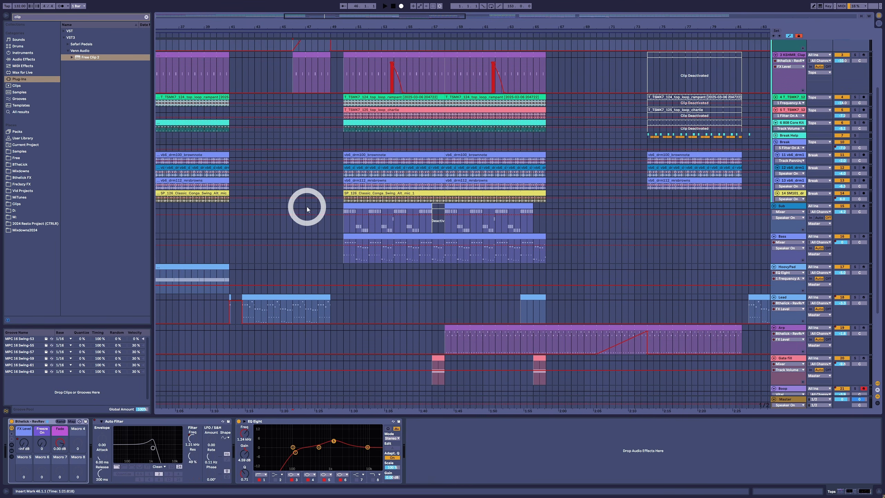
pyautogui.scroll(5, 289, 157)
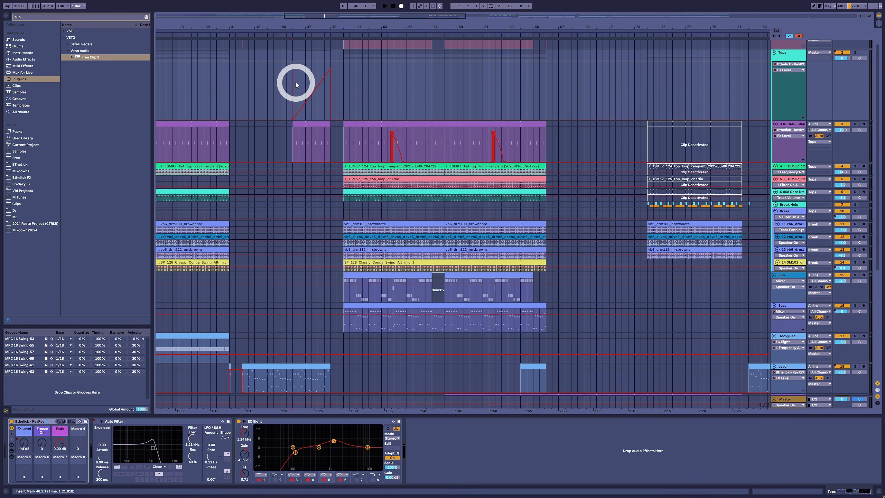
pyautogui.moveTo(301, 81); pyautogui.dragTo(334, 88)
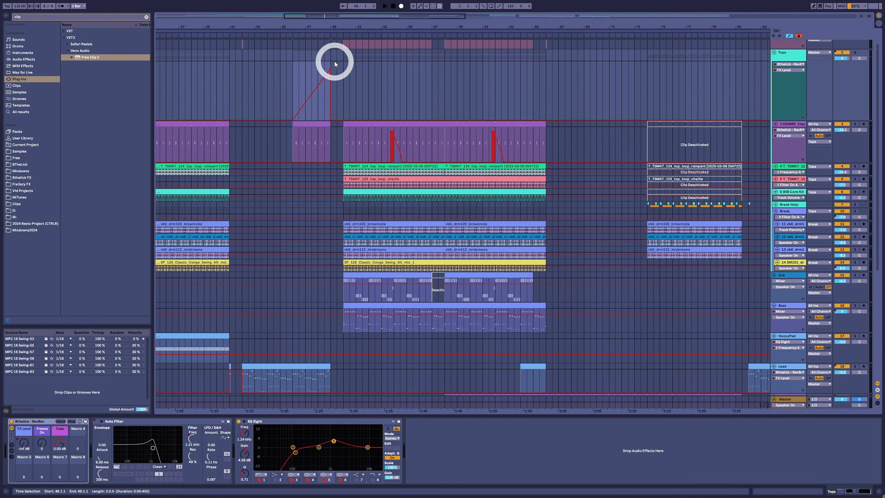
pyautogui.click(287, 87)
pyautogui.press('a')
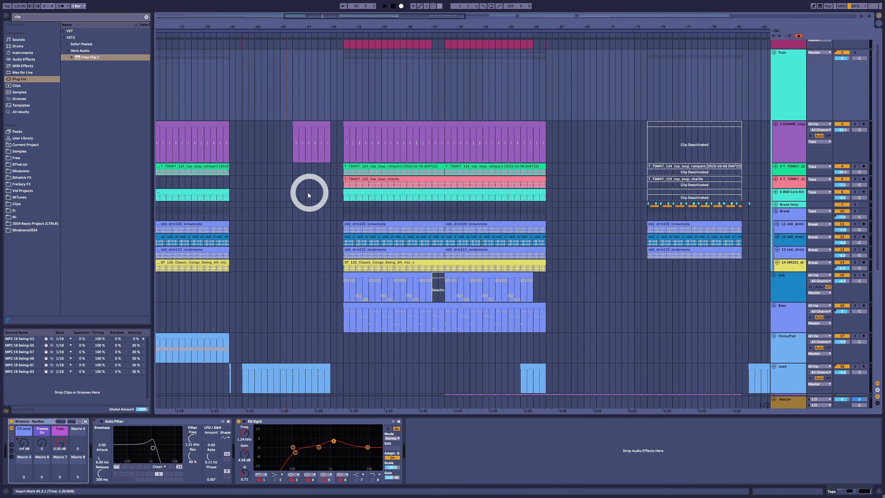
pyautogui.click(282, 148)
pyautogui.scroll(-5, 316, 192)
pyautogui.press('space')
pyautogui.press('a')
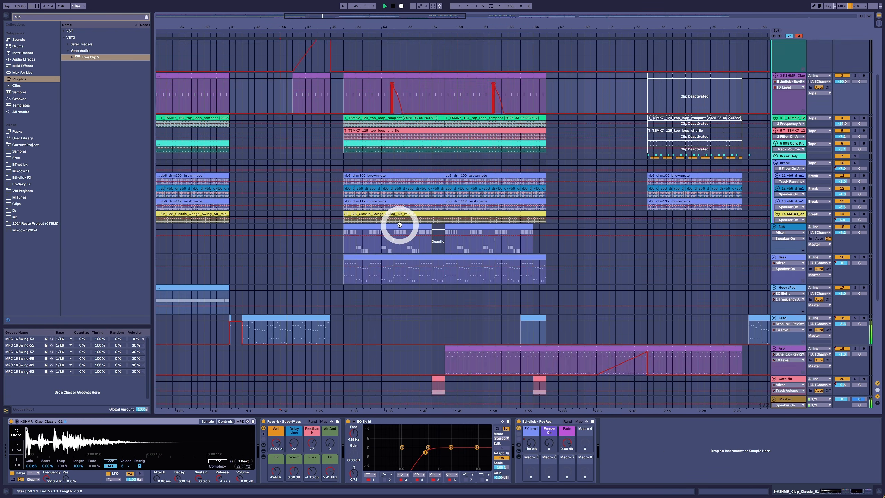
pyautogui.scroll(-3, 400, 231)
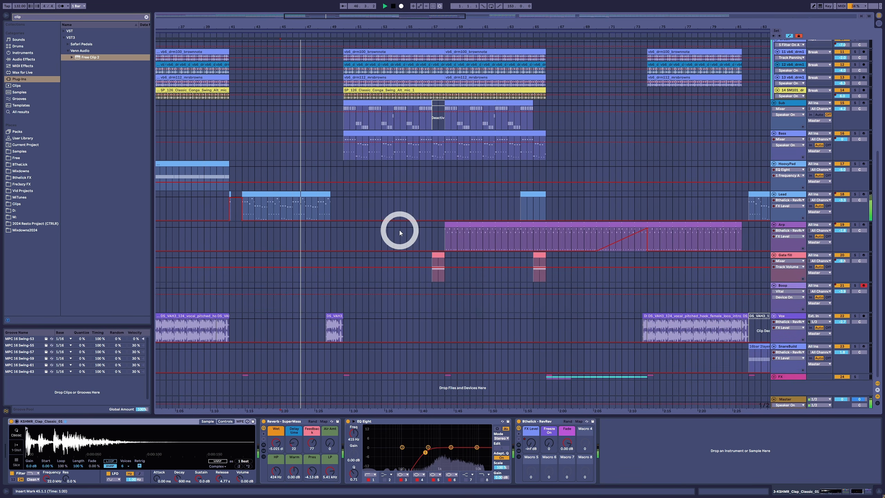
pyautogui.scroll(8, 400, 230)
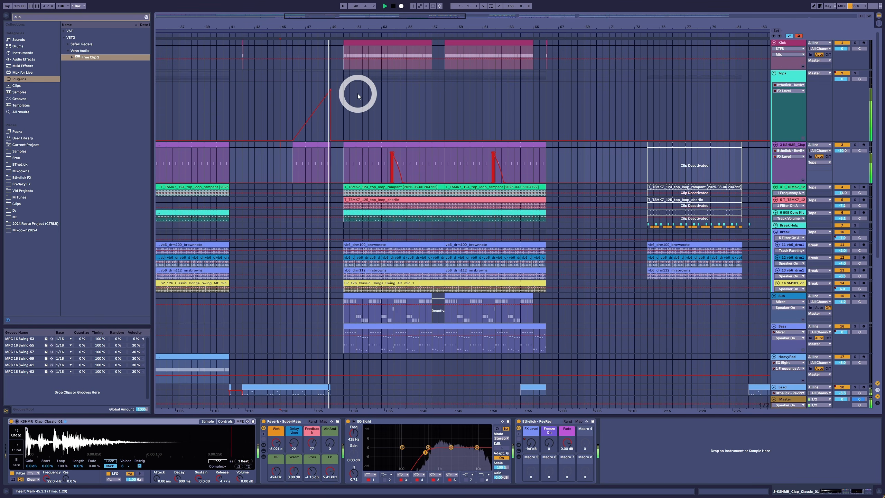
pyautogui.press('a')
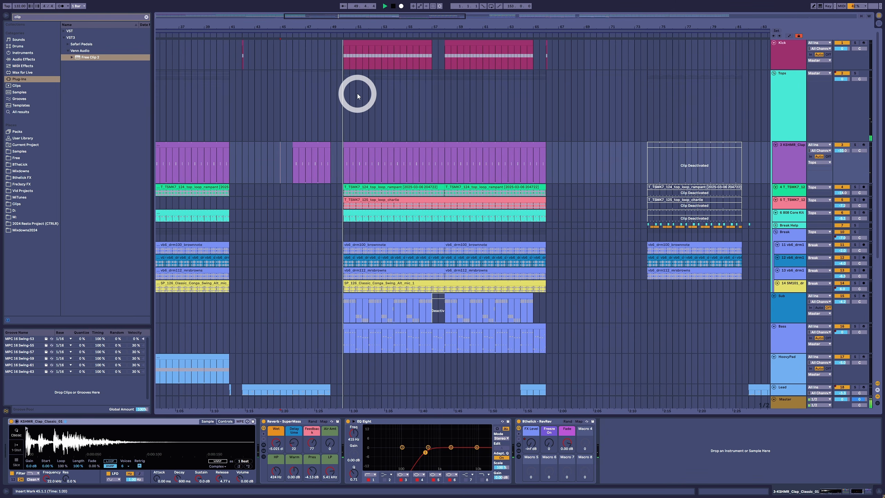
# Step: Select and solo the Tops track, then play from just before its FX Level ramp with automation lanes shown
pyautogui.click(298, 112)
pyautogui.click(287, 112)
pyautogui.scroll(-3, 324, 301)
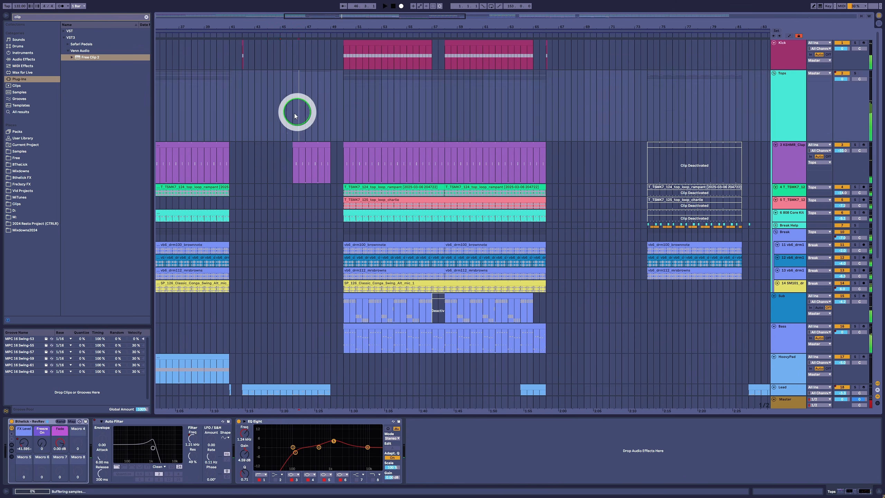
pyautogui.scroll(3, 349, 174)
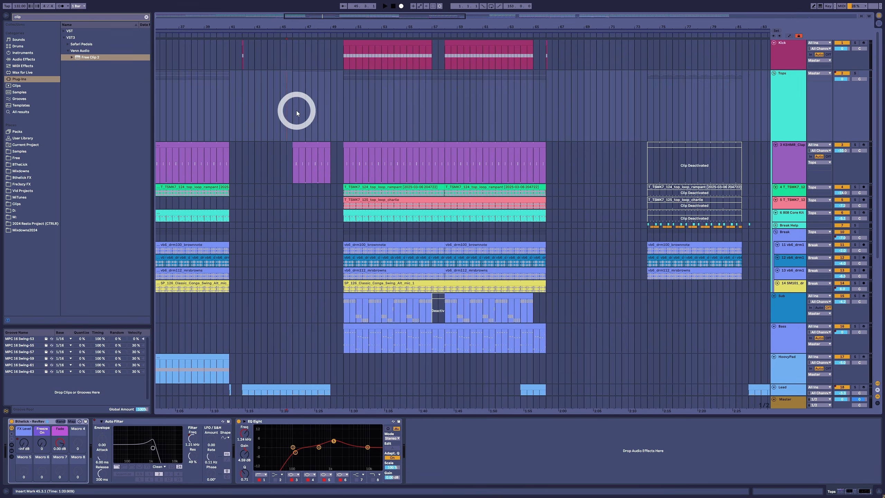
pyautogui.click(855, 73)
pyautogui.click(334, 112)
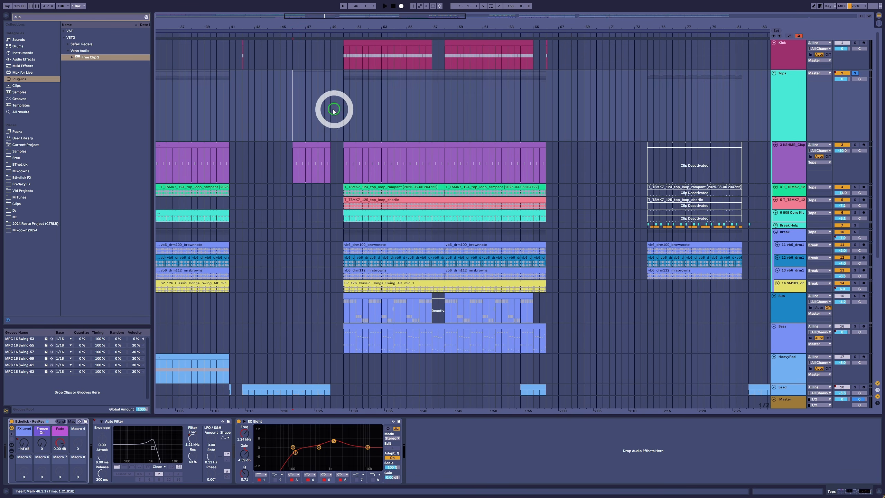
pyautogui.press('space')
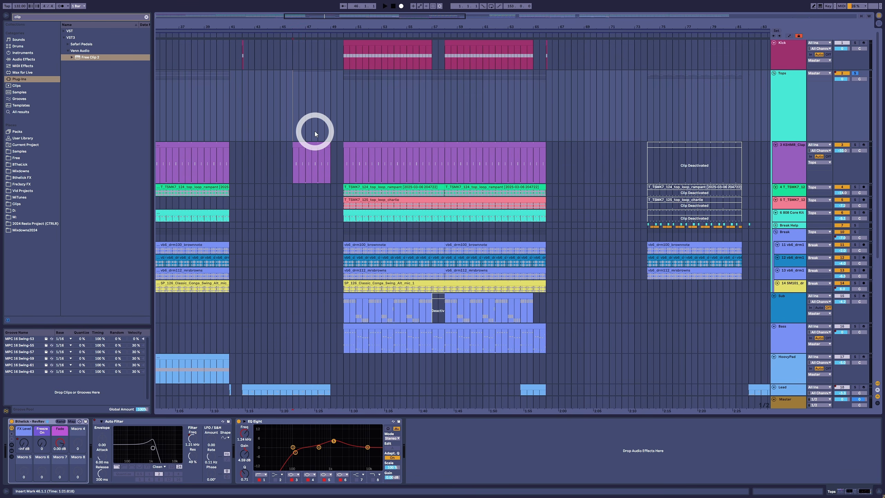
pyautogui.press('a')
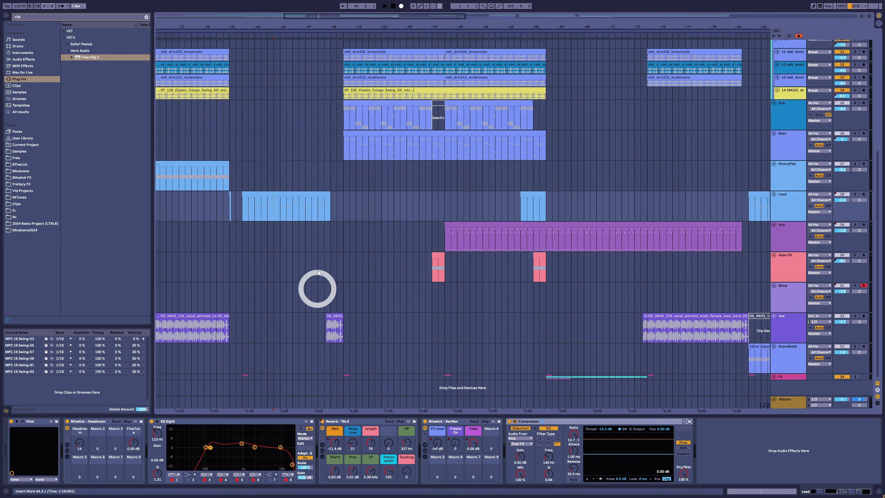
# Step: Browse down to the Vox track's devices and back up to the Tops track, restarting playback there
pyautogui.scroll(5, 316, 289)
pyautogui.scroll(-3, 313, 237)
pyautogui.scroll(-3, 340, 310)
pyautogui.click(334, 317)
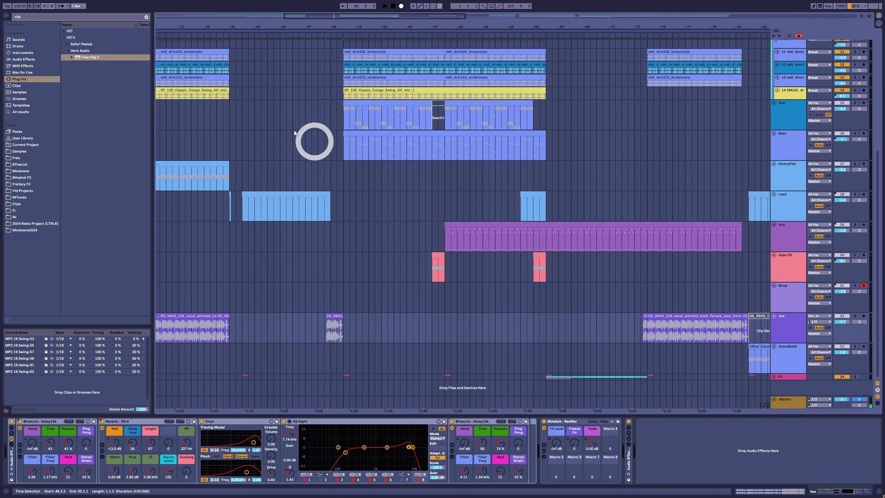
pyautogui.scroll(4, 312, 147)
pyautogui.scroll(3, 310, 132)
pyautogui.click(303, 113)
pyautogui.scroll(3, 305, 114)
pyautogui.press('space')
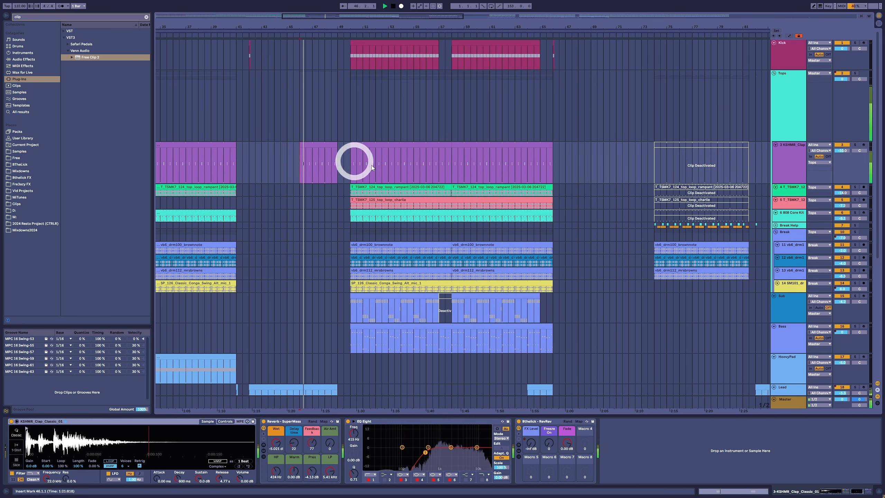
pyautogui.scroll(-3, 365, 165)
pyautogui.scroll(-3, 438, 189)
pyautogui.scroll(-4, 443, 188)
pyautogui.scroll(2, 447, 194)
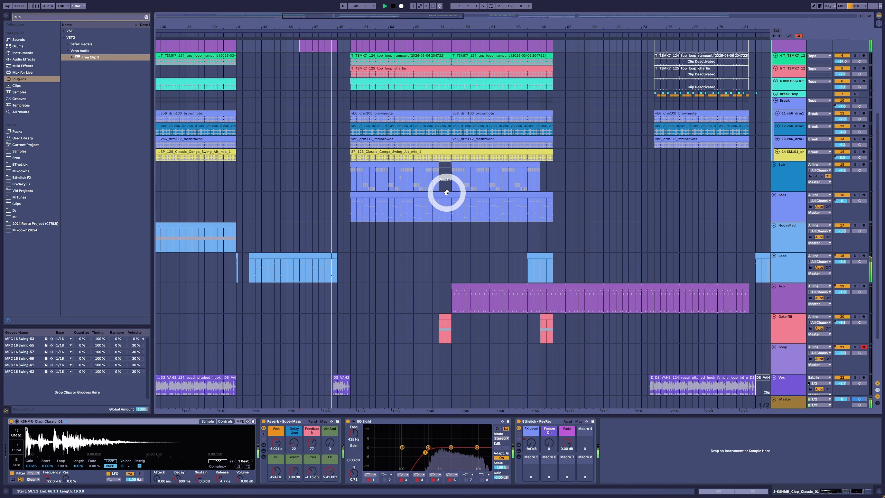
pyautogui.scroll(6, 446, 192)
pyautogui.scroll(-3, 446, 188)
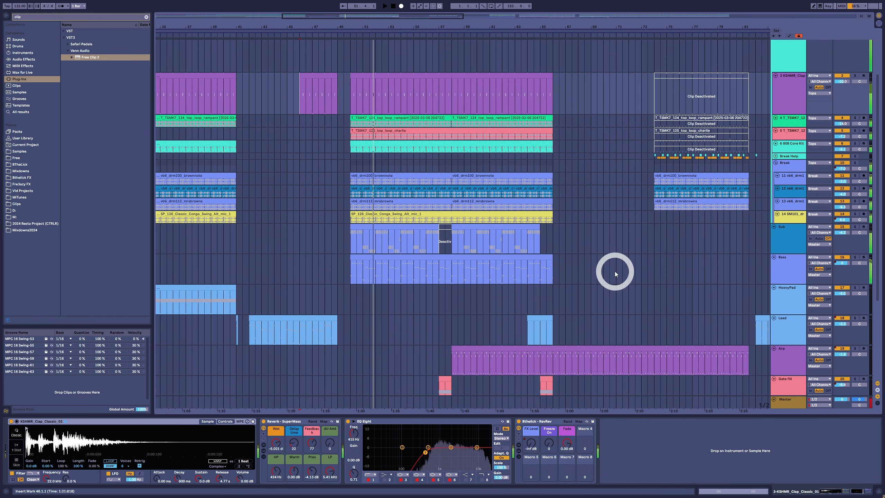
# Step: Move to the later section, select the Arp track's FX Level ramp, then select the Vox track and play
pyautogui.click(523, 408)
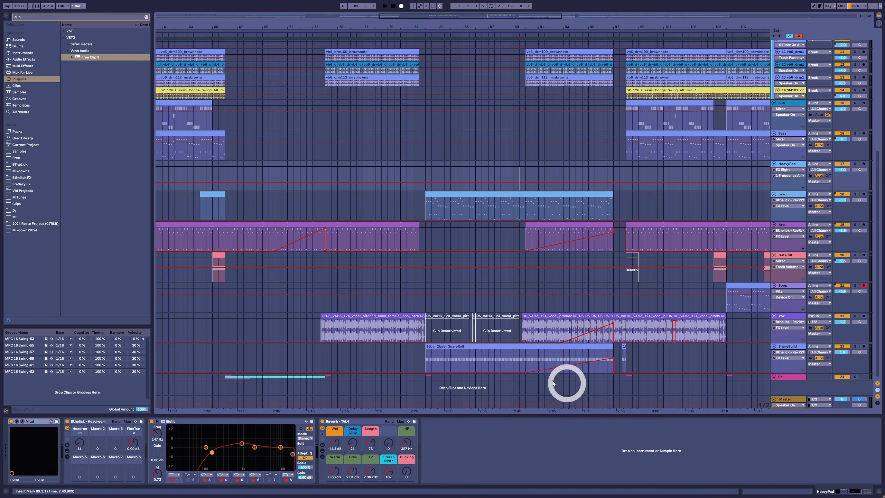
pyautogui.click(545, 224)
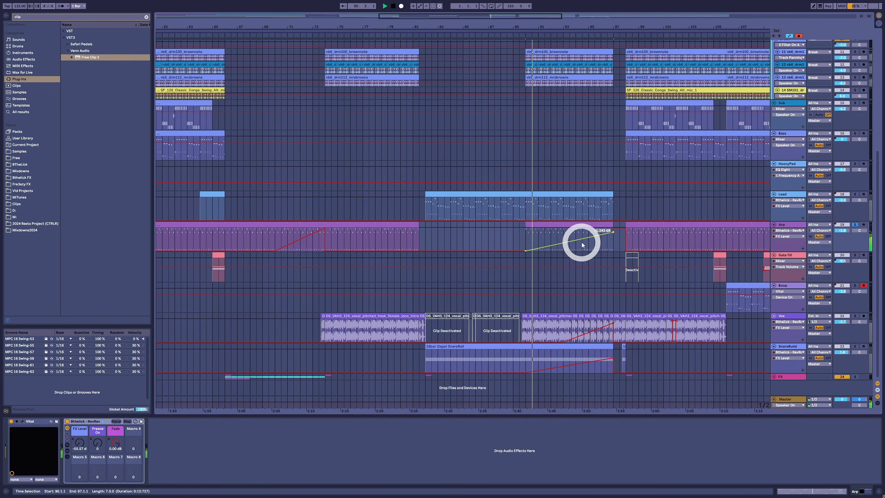
pyautogui.click(590, 248)
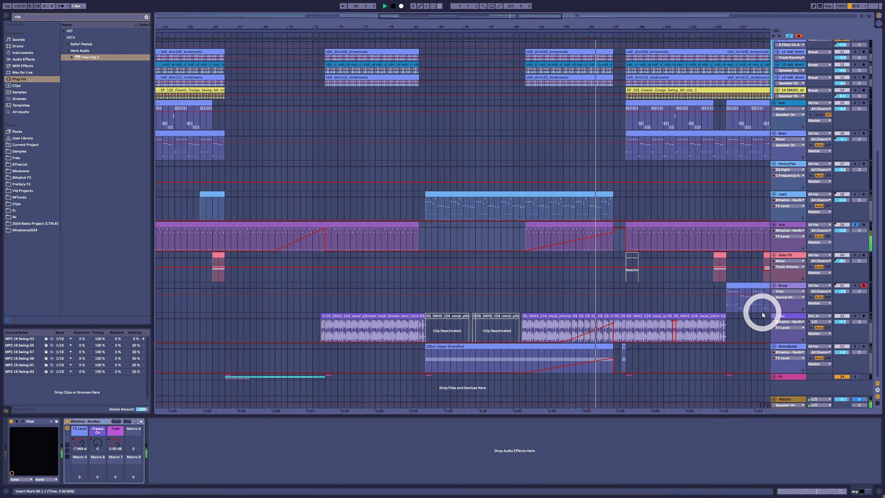
pyautogui.click(562, 329)
pyautogui.press('space')
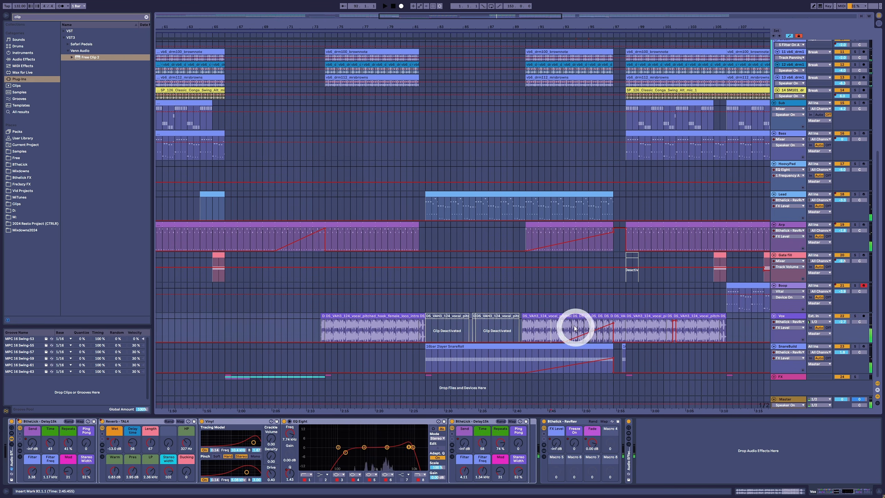
# Step: Solo the Vox track and play its FX Level swell, then select the SnareBuild track and play again
pyautogui.click(853, 317)
pyautogui.press('space')
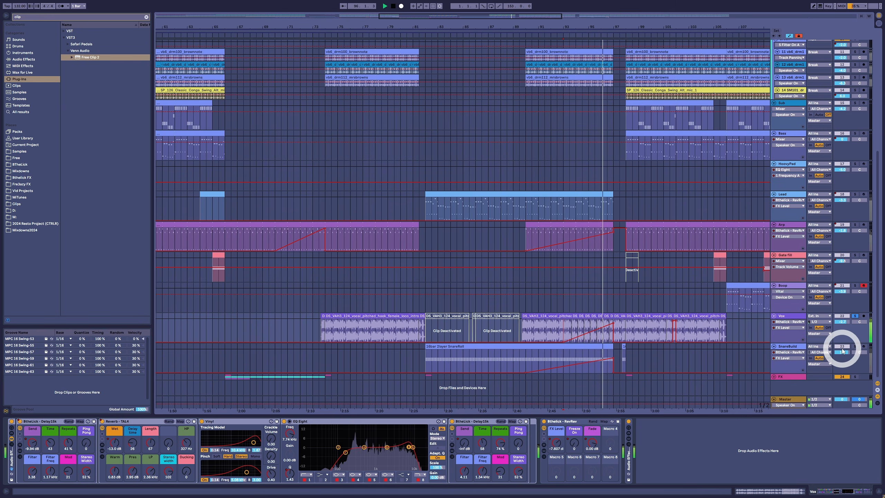
pyautogui.press('space')
pyautogui.click(859, 317)
pyautogui.click(535, 358)
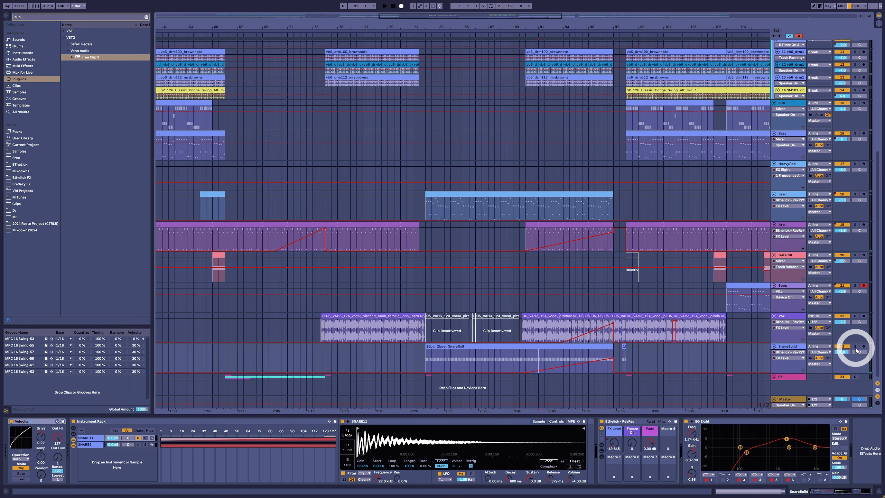
pyautogui.press('space')
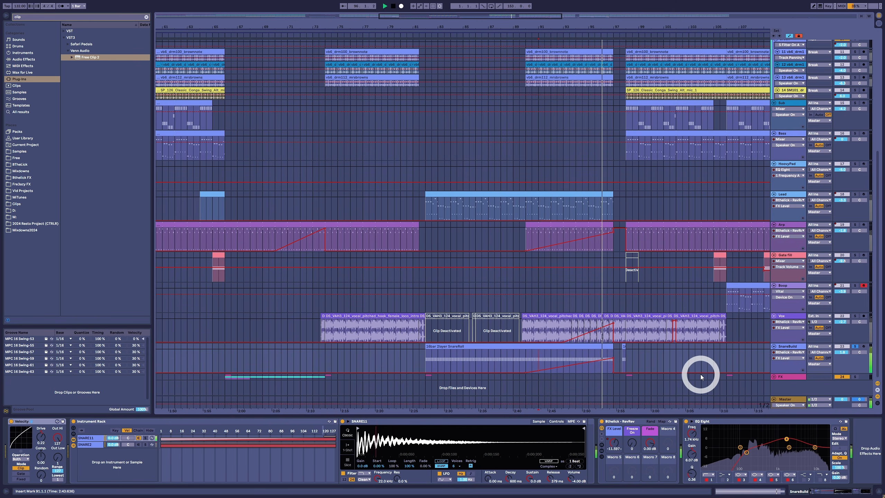
pyautogui.press('space')
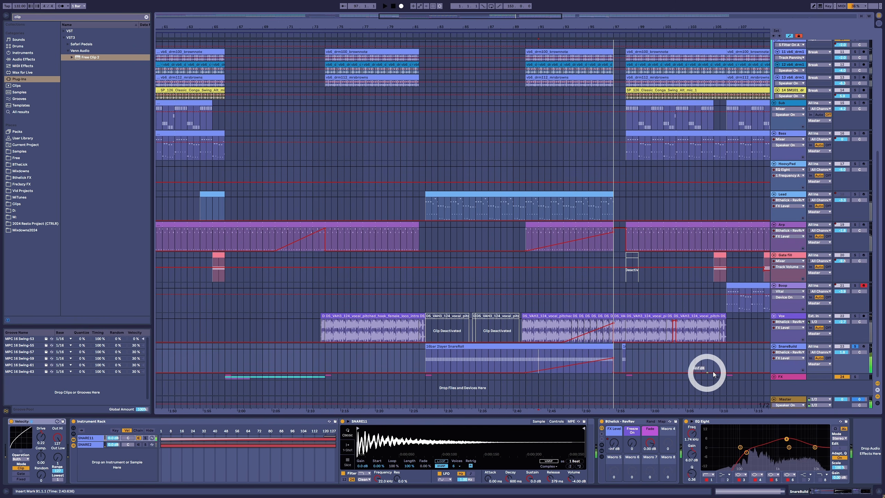
# Step: Play from the Lead clip section and toggle the automation lanes off and on
pyautogui.scroll(4, 864, 350)
pyautogui.click(520, 212)
pyautogui.press('space')
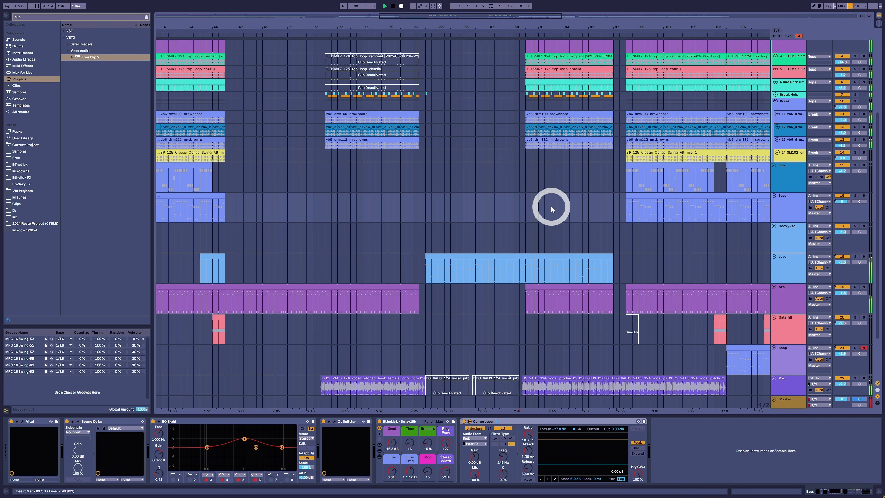
pyautogui.scroll(-1, 631, 262)
pyautogui.scroll(-4, 631, 263)
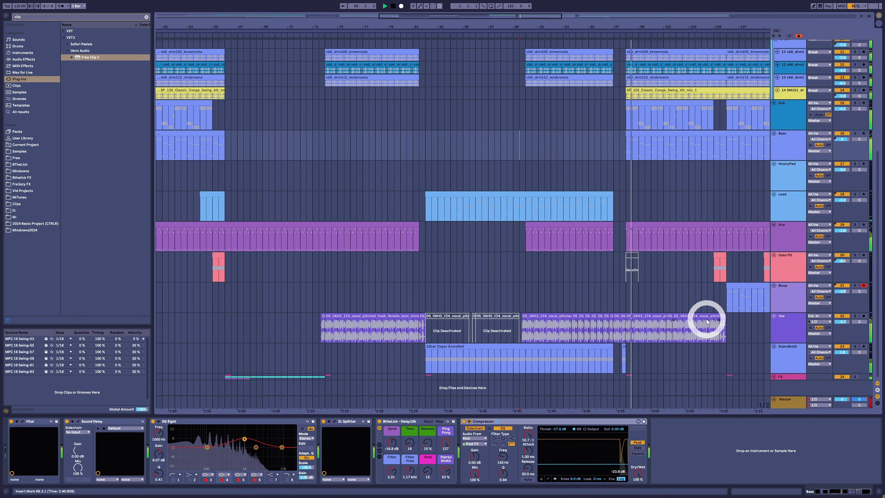
pyautogui.press('a')
pyautogui.press('a')
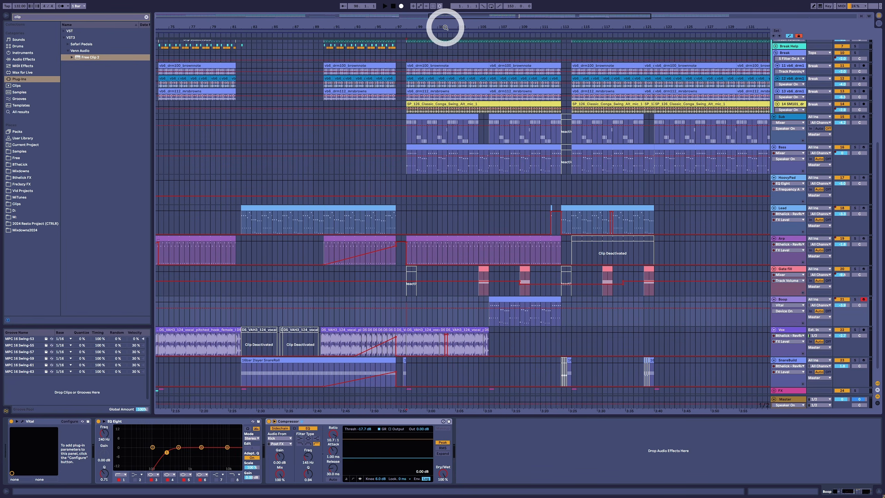
pyautogui.moveTo(445, 28); pyautogui.dragTo(445, 27)
# Step: Inspect the Vox track's FX Level automation steps around the vocal hook and solo the Vox track
pyautogui.click(262, 334)
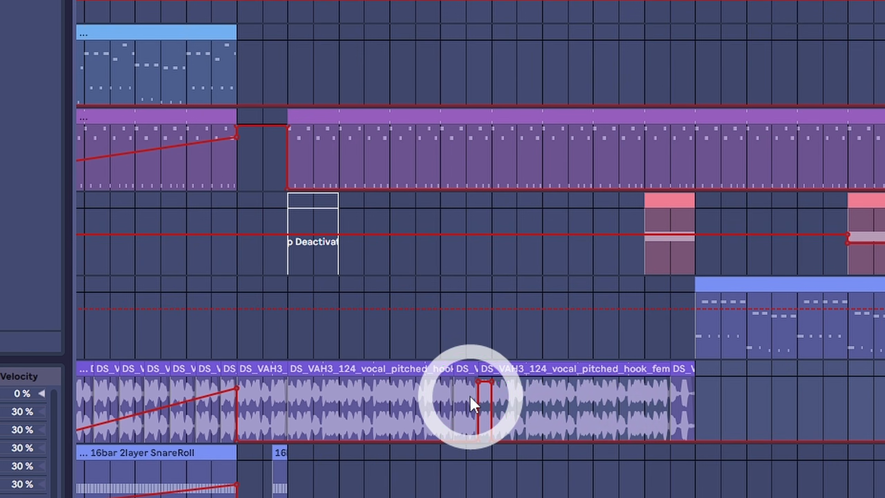
pyautogui.click(308, 339)
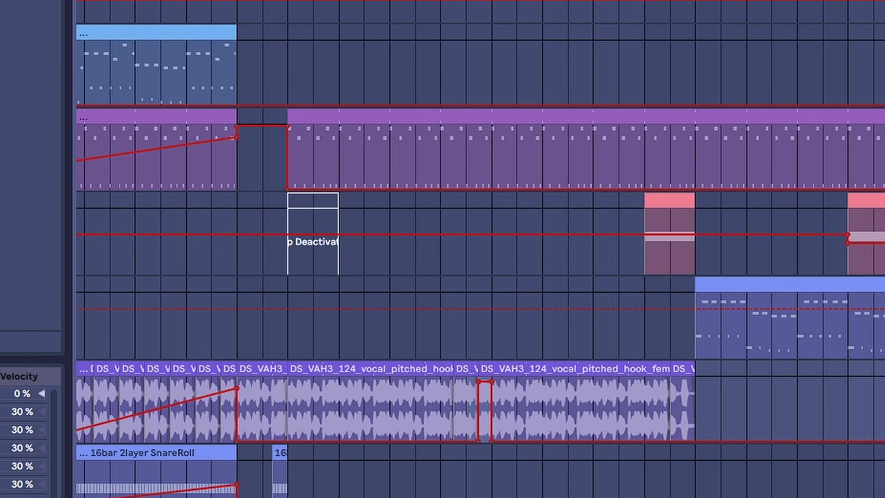
pyautogui.moveTo(497, 0); pyautogui.dragTo(760, 3)
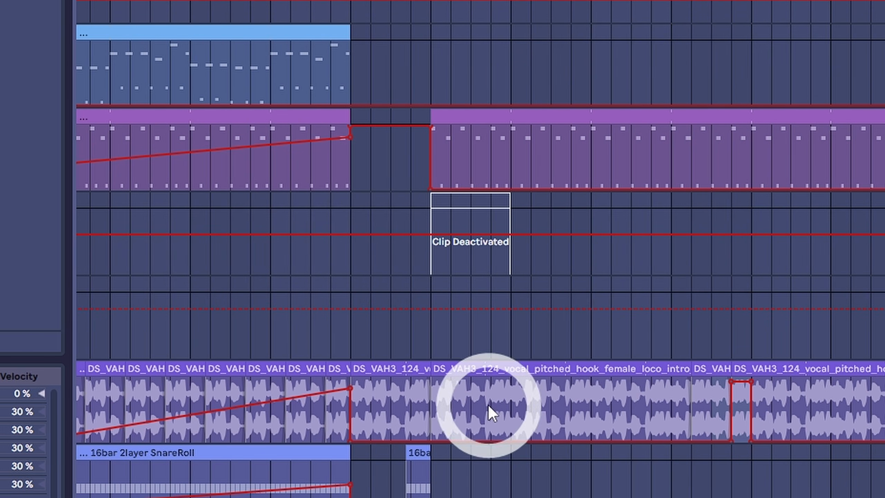
pyautogui.click(512, 371)
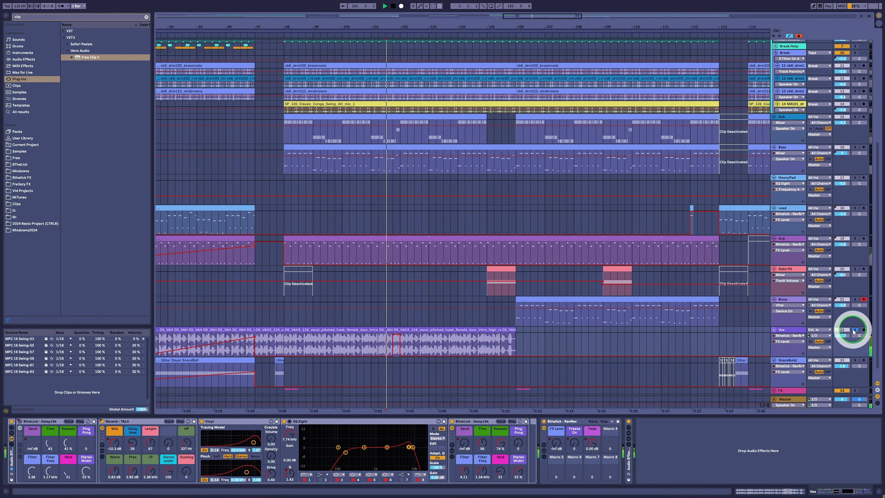
pyautogui.click(853, 331)
# Step: Select the Lead track, show its automation and play, examining the short FX Level spike up close
pyautogui.click(354, 208)
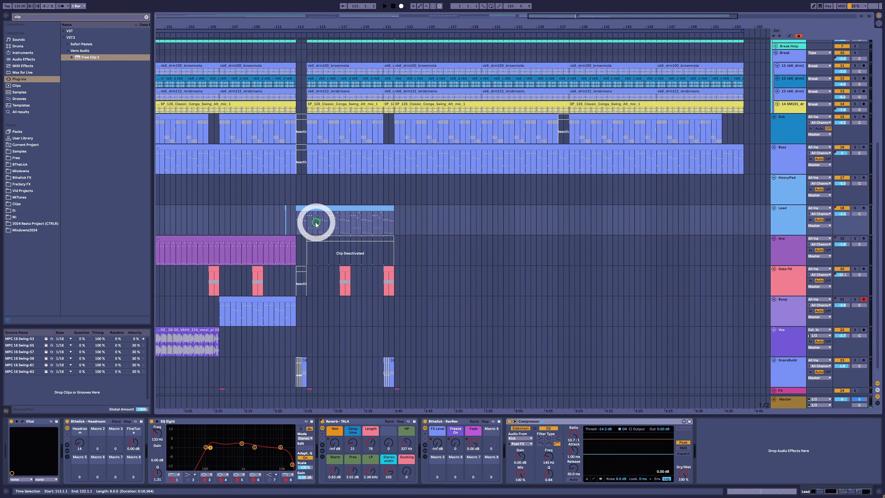
pyautogui.click(316, 224)
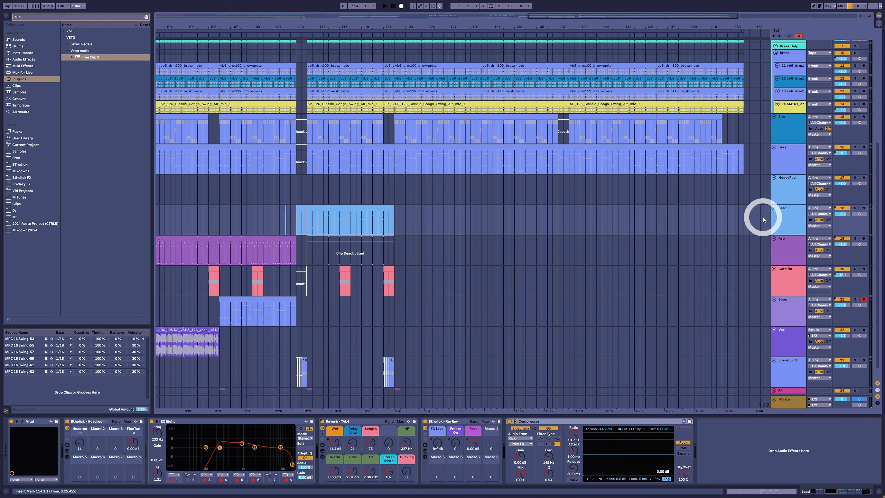
pyautogui.press('a')
pyautogui.press('space')
pyautogui.moveTo(327, 26); pyautogui.dragTo(373, 59)
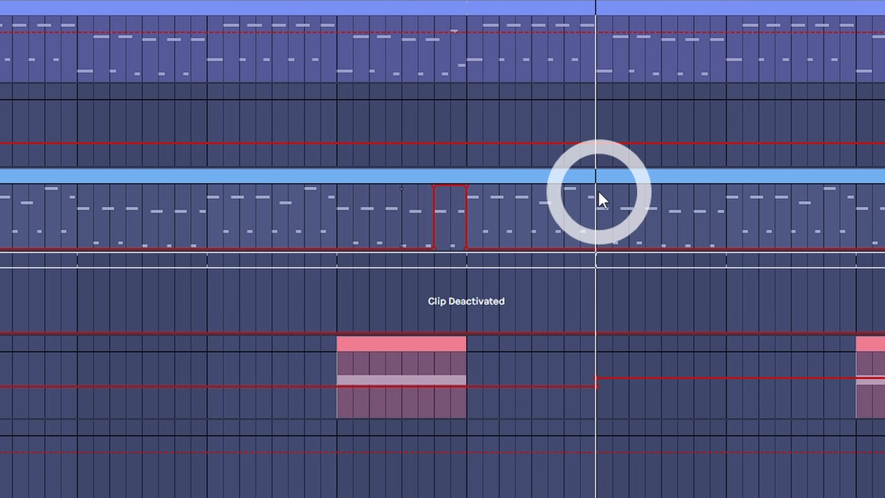
pyautogui.press('a')
pyautogui.moveTo(426, 26); pyautogui.dragTo(428, 26)
# Step: Return to the Tops track and zoom the timeline to play through its FX Level automation spikes
pyautogui.scroll(2, 528, 93)
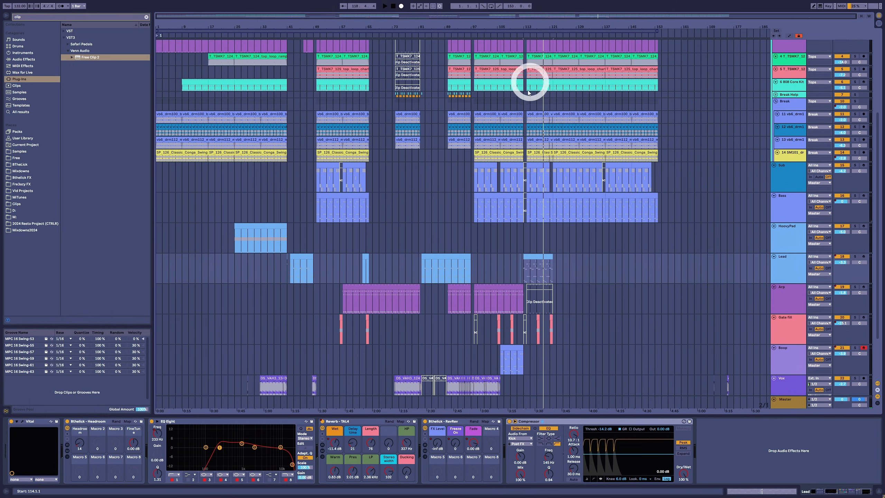
pyautogui.scroll(5, 528, 92)
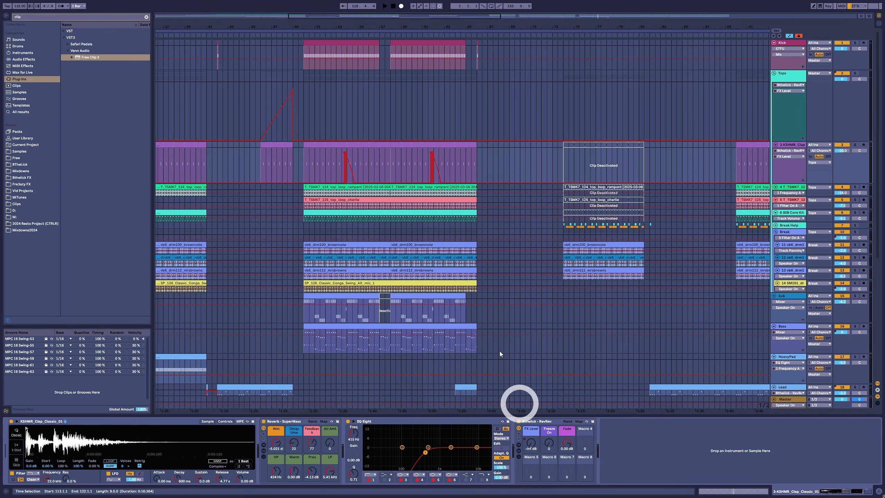
pyautogui.moveTo(342, 27); pyautogui.dragTo(191, 37)
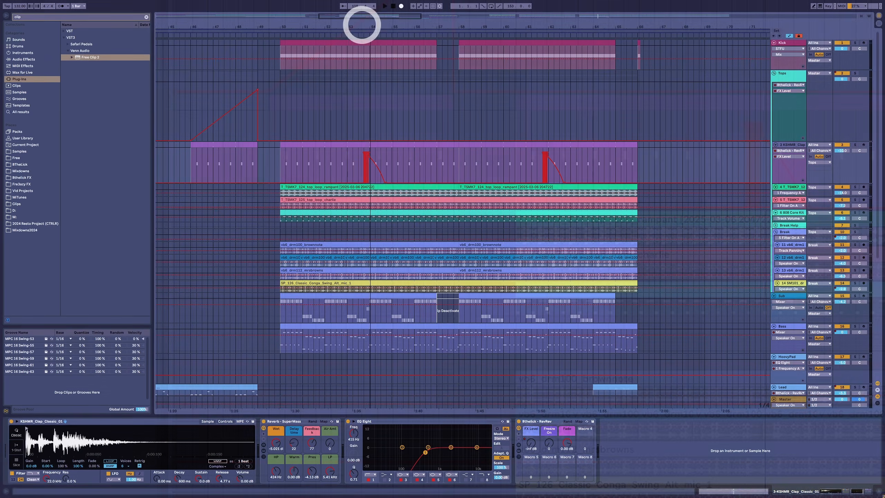
pyautogui.press('space')
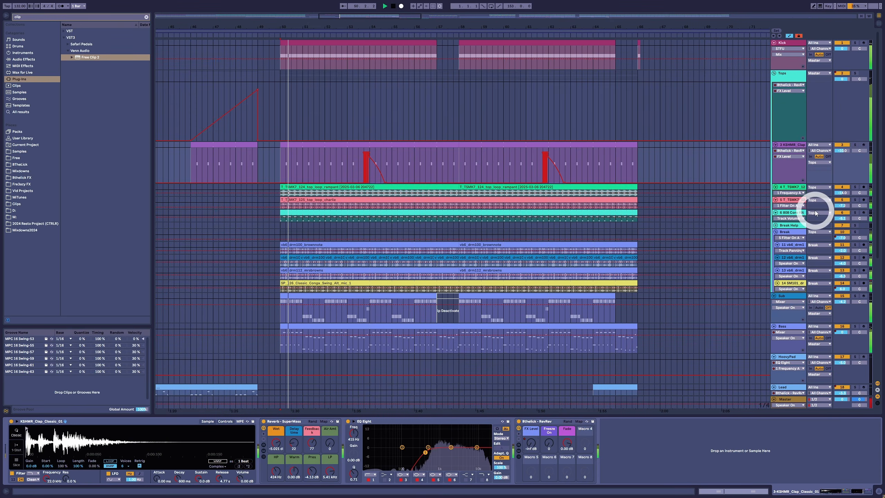
pyautogui.moveTo(367, 26); pyautogui.dragTo(368, 27)
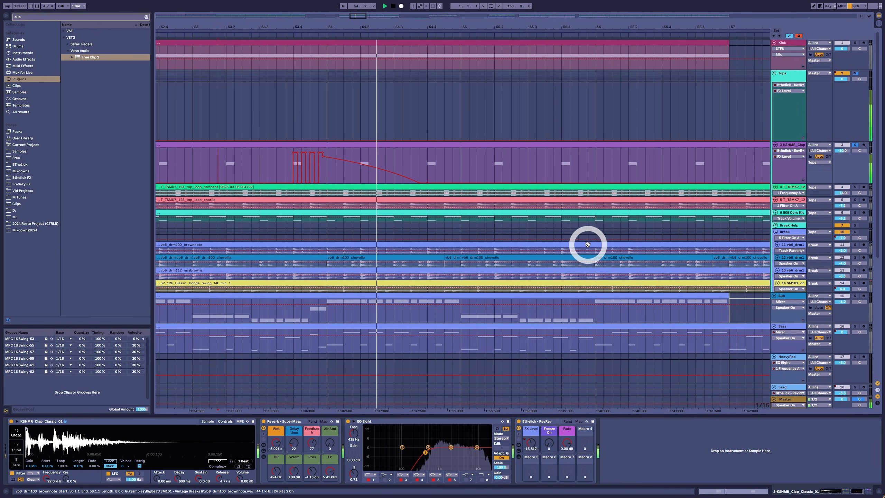
pyautogui.press('space')
pyautogui.moveTo(400, 27); pyautogui.dragTo(274, 28)
pyautogui.press('space')
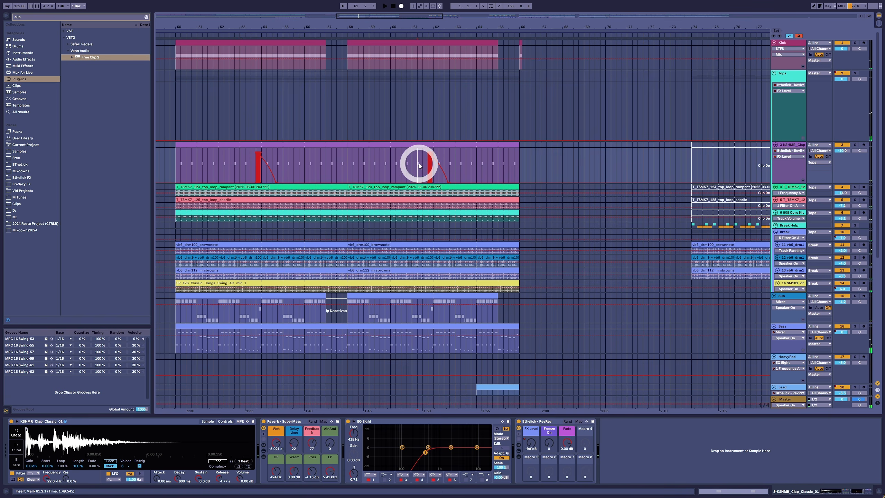
pyautogui.moveTo(426, 177); pyautogui.dragTo(457, 185)
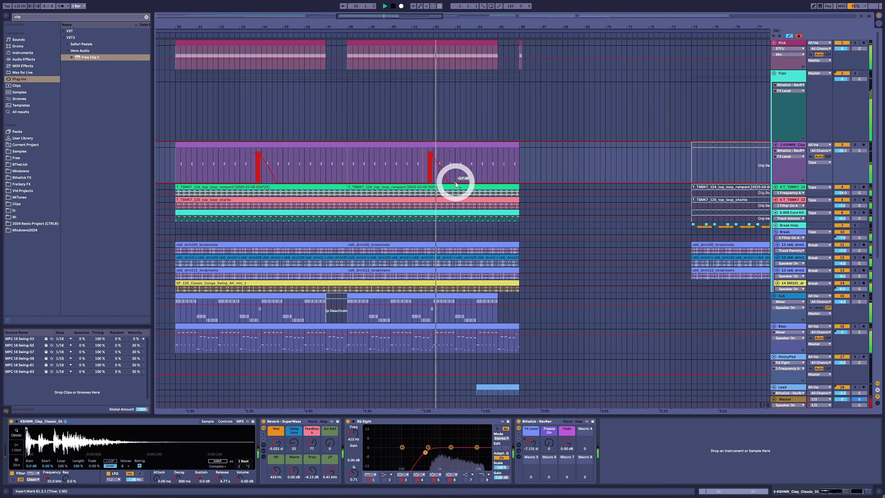
pyautogui.moveTo(448, 18); pyautogui.dragTo(466, 22)
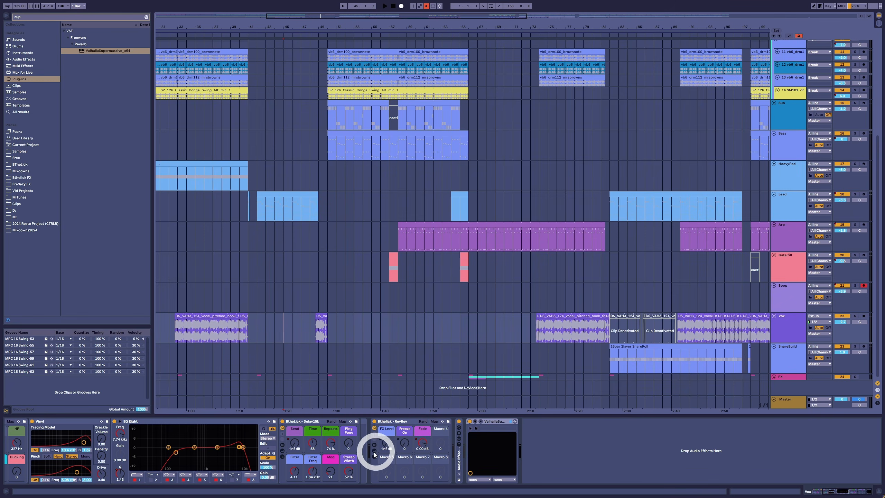
# Step: Show the Vox ReRev rack's chains and inspect the Reverb and Valhalla Supermassive chains
pyautogui.click(374, 451)
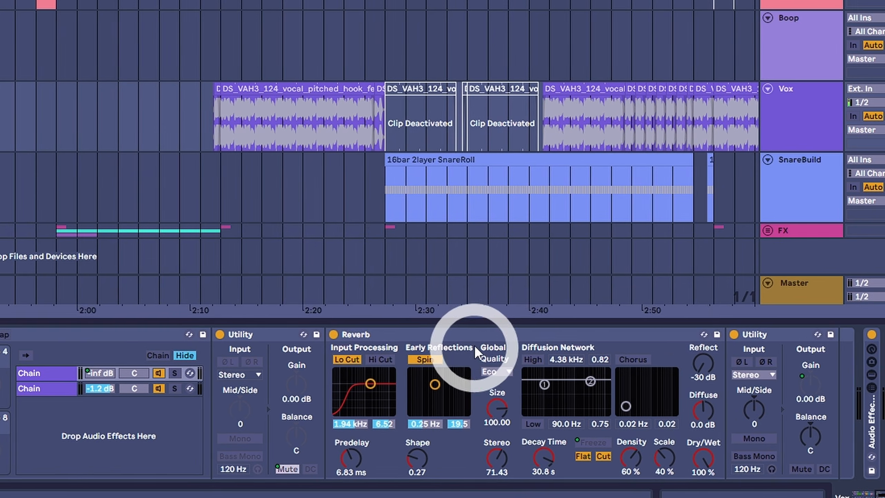
pyautogui.click(640, 422)
pyautogui.click(54, 388)
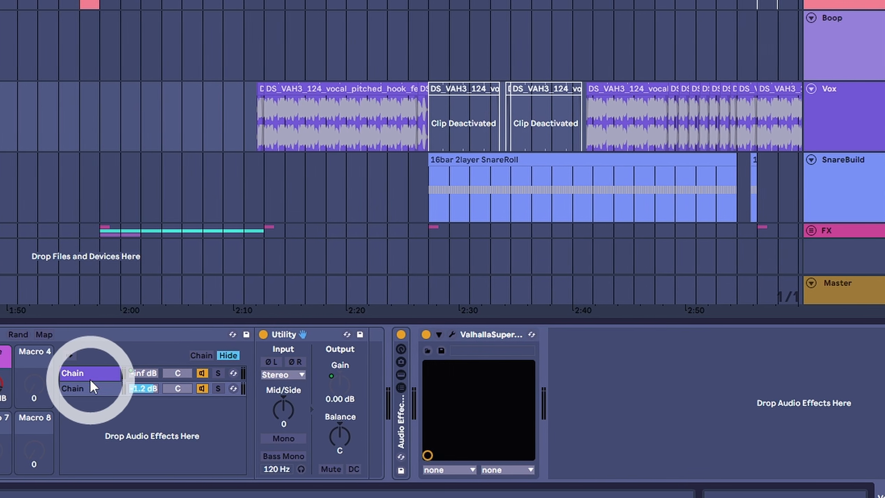
# Step: Switch between the Vox rack's two chains to compare their devices
pyautogui.click(63, 375)
pyautogui.click(110, 389)
pyautogui.click(110, 375)
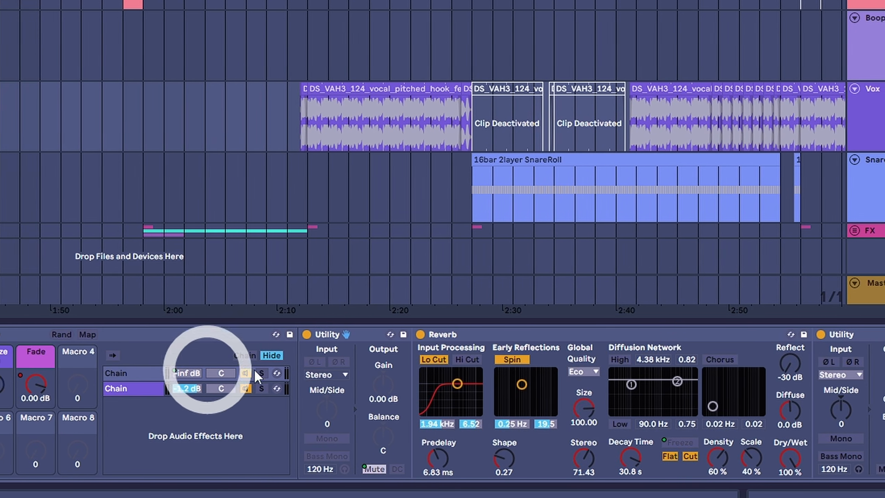
pyautogui.click(159, 373)
pyautogui.click(542, 396)
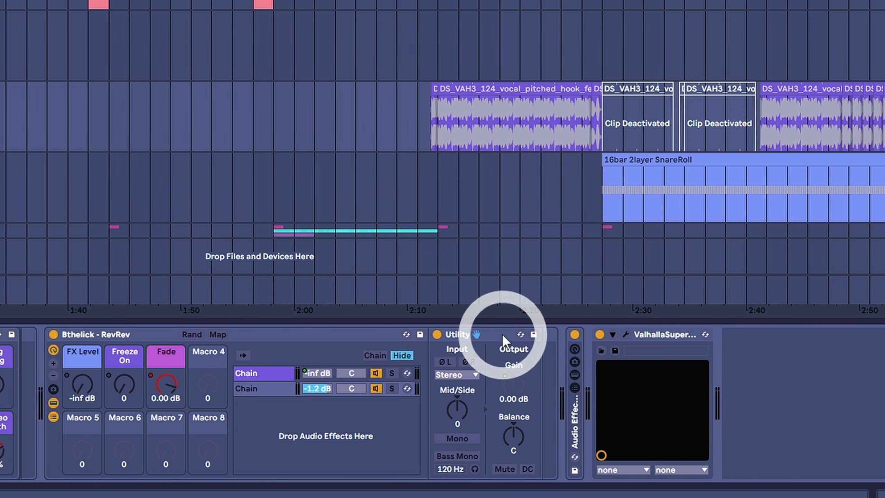
pyautogui.click(480, 369)
pyautogui.moveTo(185, 385); pyautogui.dragTo(168, 383)
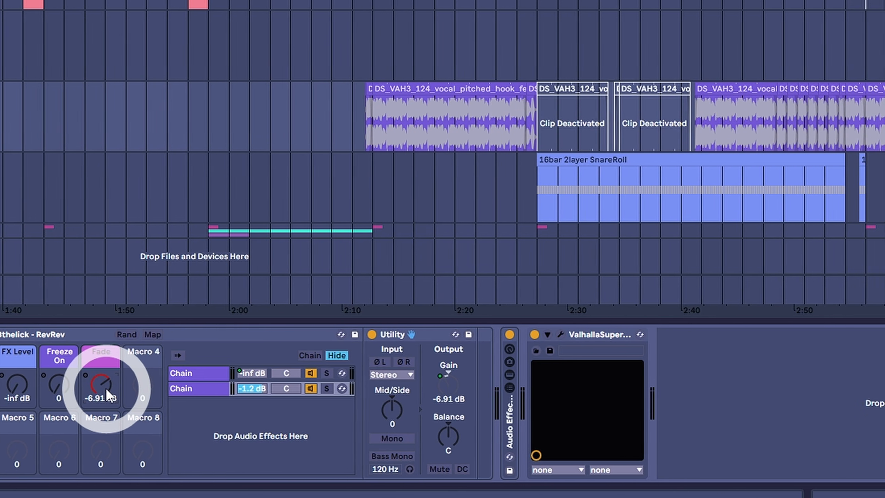
pyautogui.press('Delete')
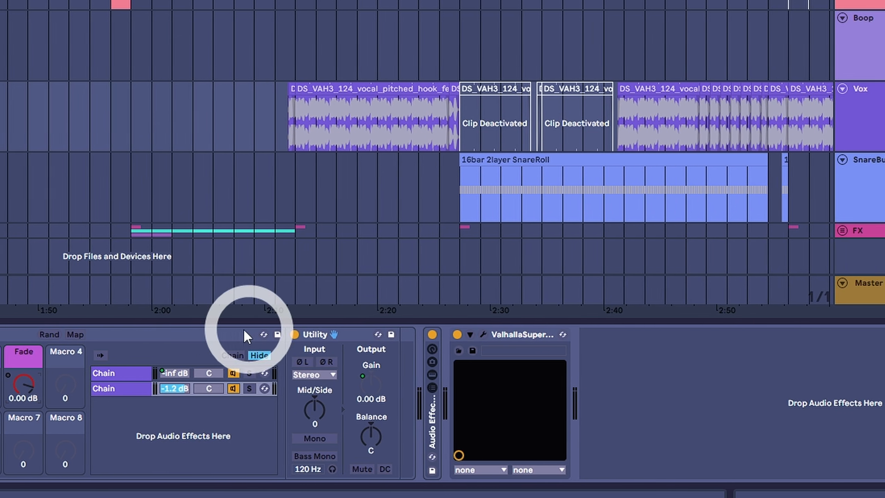
# Step: Select the Reverb chain and sweep the FX Level macro up and down to audition the reverb amount
pyautogui.click(118, 376)
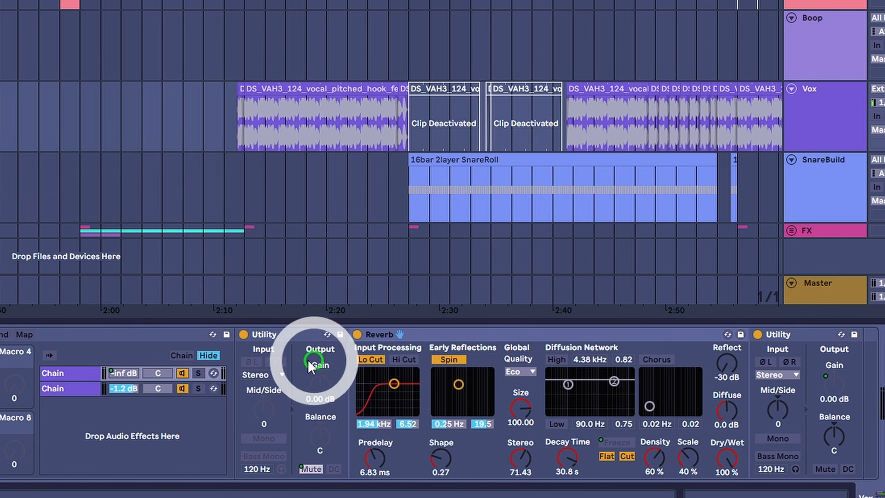
pyautogui.click(788, 336)
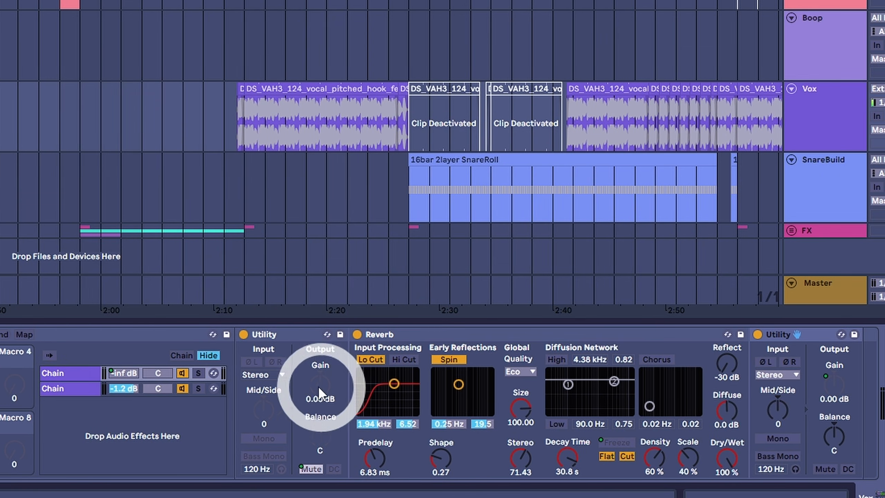
pyautogui.click(290, 330)
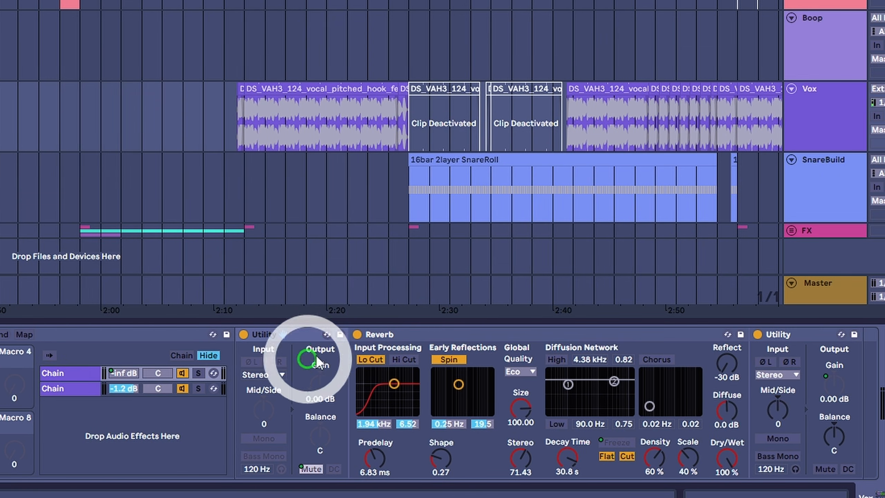
pyautogui.click(284, 336)
pyautogui.moveTo(39, 386); pyautogui.dragTo(39, 386)
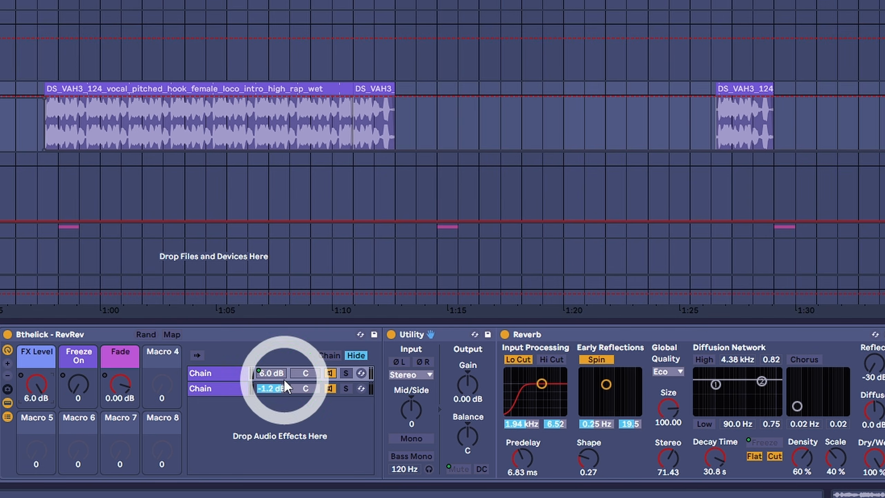
pyautogui.click(282, 380)
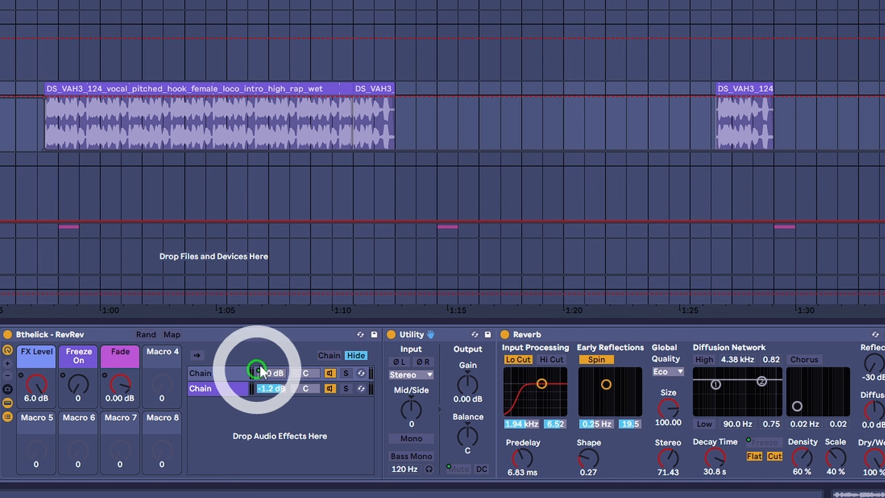
pyautogui.moveTo(35, 373)
pyautogui.mouseDown()
pyautogui.moveTo(42, 396)
pyautogui.moveTo(42, 385)
pyautogui.mouseUp()
pyautogui.click(414, 335)
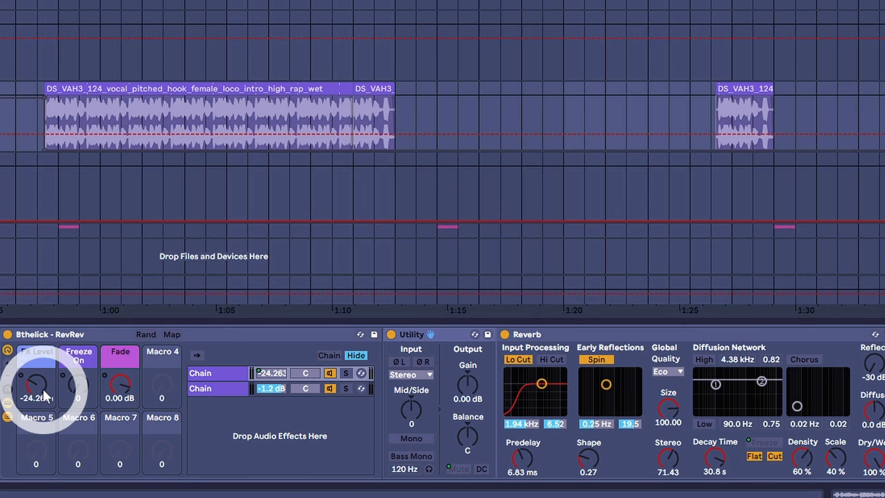
pyautogui.click(616, 332)
pyautogui.moveTo(39, 387); pyautogui.dragTo(39, 408)
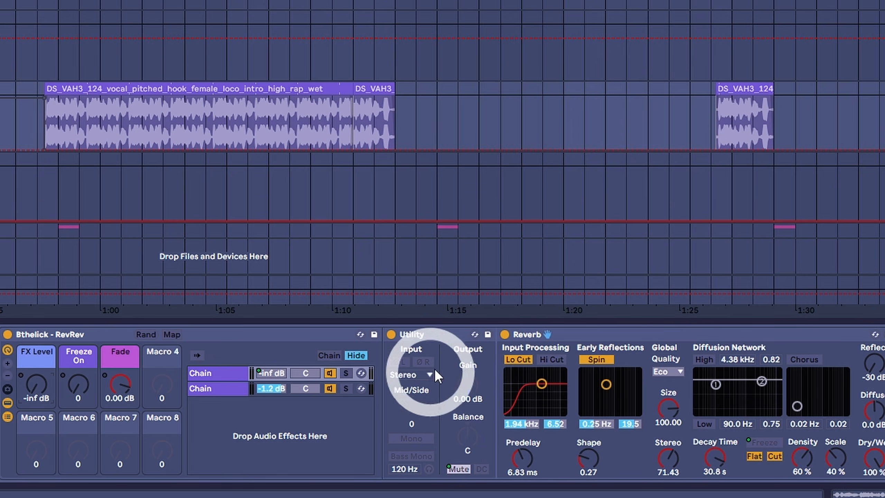
pyautogui.moveTo(36, 385); pyautogui.dragTo(47, 391)
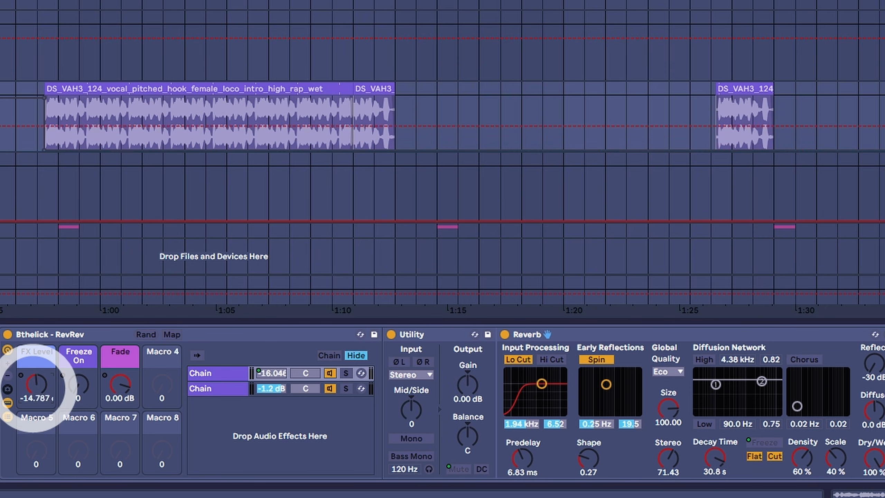
pyautogui.moveTo(37, 385); pyautogui.dragTo(36, 366)
pyautogui.click(282, 394)
pyautogui.click(36, 387)
pyautogui.moveTo(35, 393); pyautogui.dragTo(34, 395)
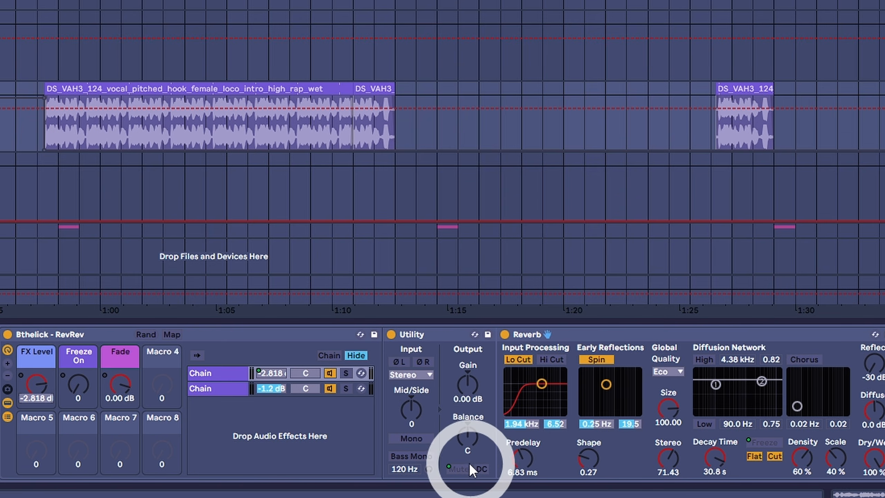
# Step: Turn the Fade macro down and switch to the Valhalla Supermassive chain
pyautogui.click(122, 392)
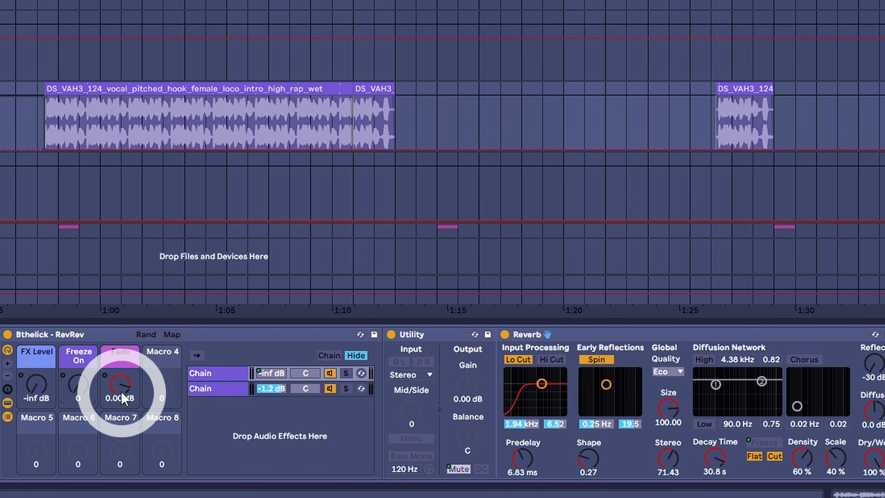
pyautogui.moveTo(123, 400); pyautogui.dragTo(124, 413)
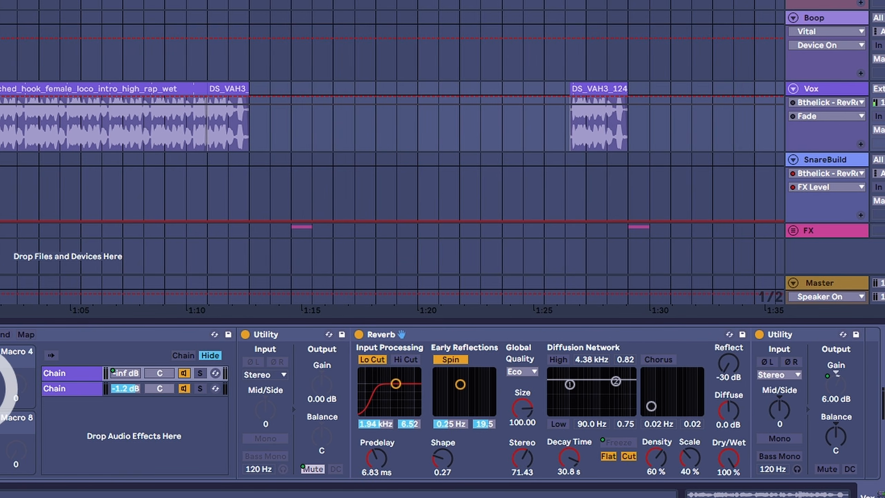
pyautogui.click(67, 386)
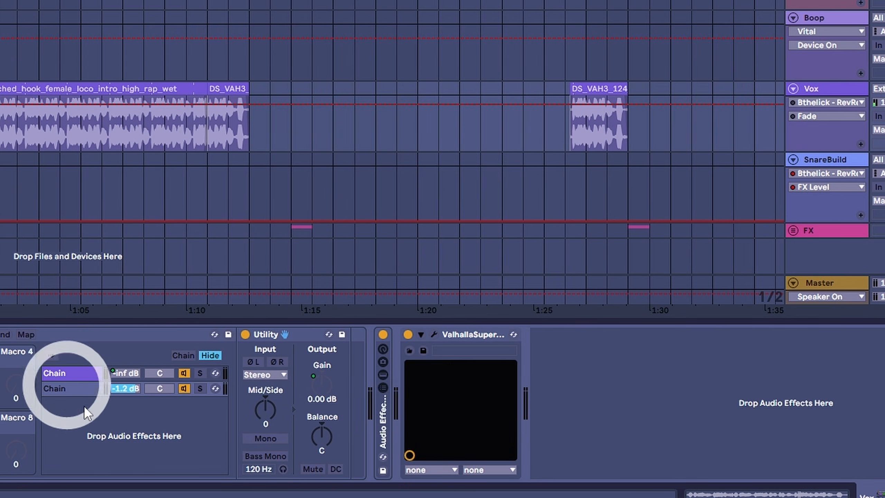
pyautogui.click(329, 382)
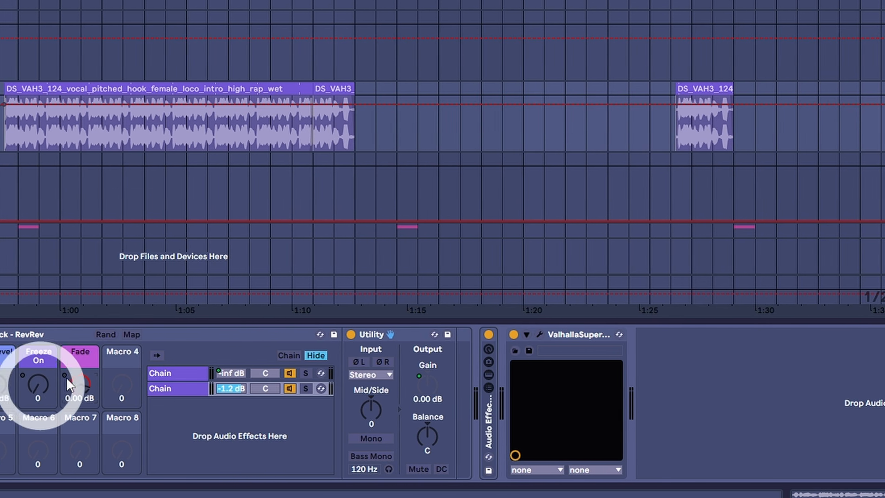
# Step: Raise the Freeze macro to 125 to audition the frozen reverb, then return it to 0
pyautogui.click(166, 372)
pyautogui.moveTo(79, 389); pyautogui.dragTo(78, 363)
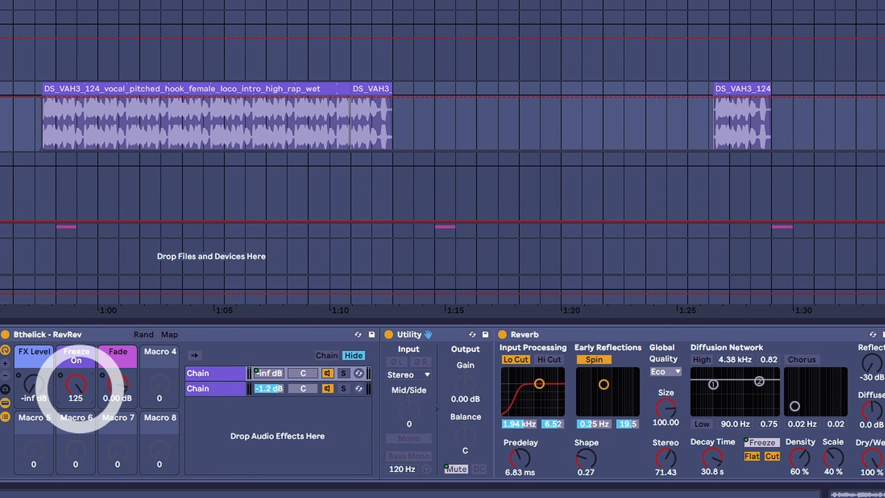
pyautogui.click(572, 334)
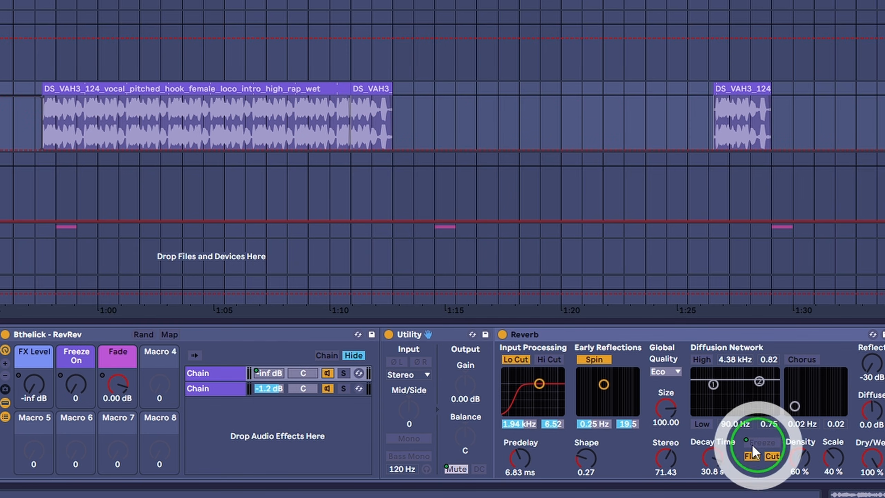
pyautogui.moveTo(76, 385); pyautogui.dragTo(75, 406)
pyautogui.click(91, 330)
pyautogui.hscroll(-1, 89, 338)
pyautogui.hscroll(3, 88, 337)
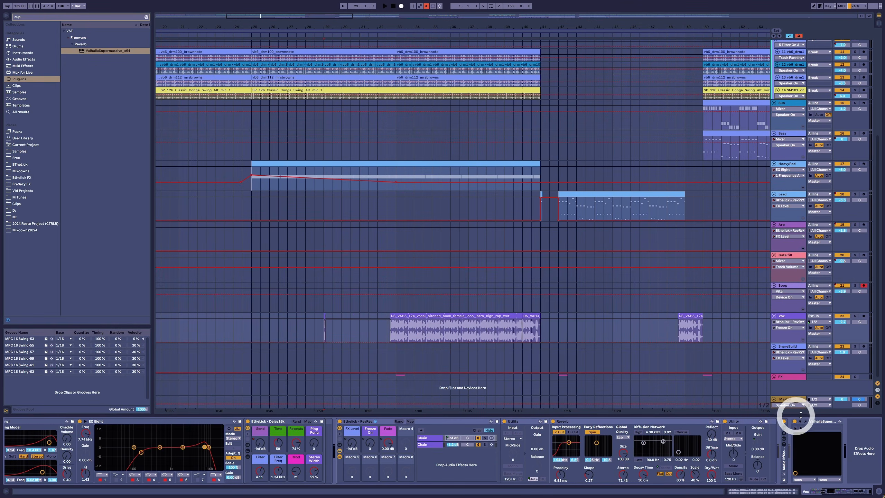
# Step: Open the Valhalla Supermassive plugin and set its Density and Warp to 100%
pyautogui.click(806, 422)
pyautogui.moveTo(241, 120); pyautogui.dragTo(539, 101)
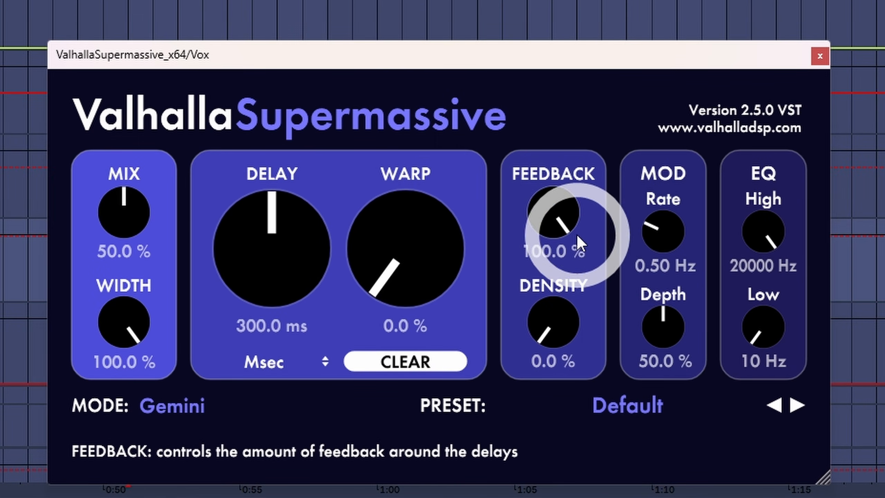
pyautogui.moveTo(569, 198); pyautogui.dragTo(596, 178)
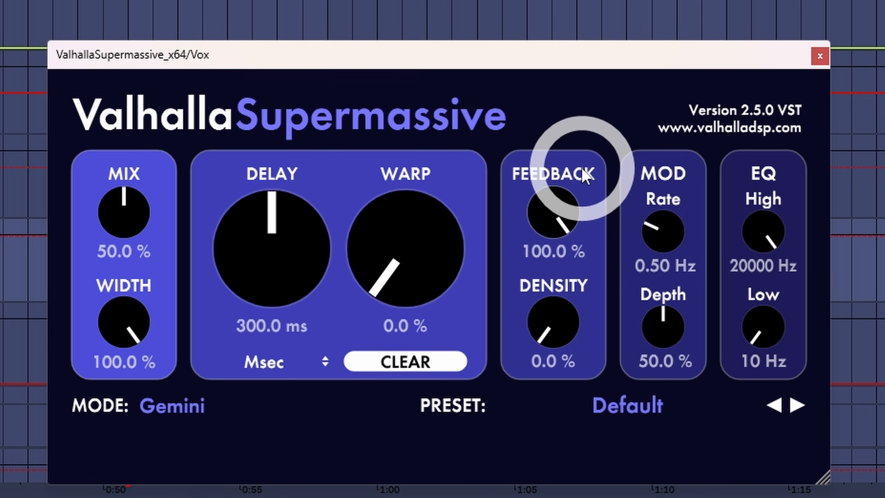
pyautogui.moveTo(540, 339); pyautogui.dragTo(578, 1)
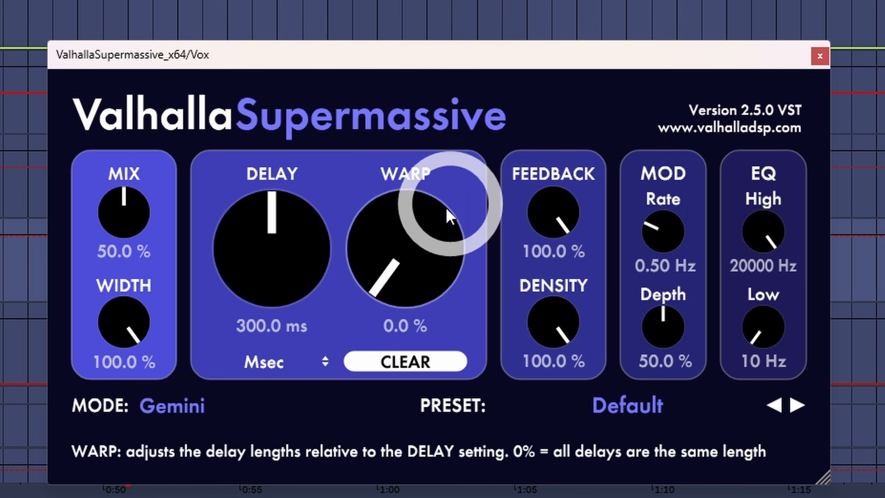
pyautogui.moveTo(451, 207); pyautogui.dragTo(409, 2)
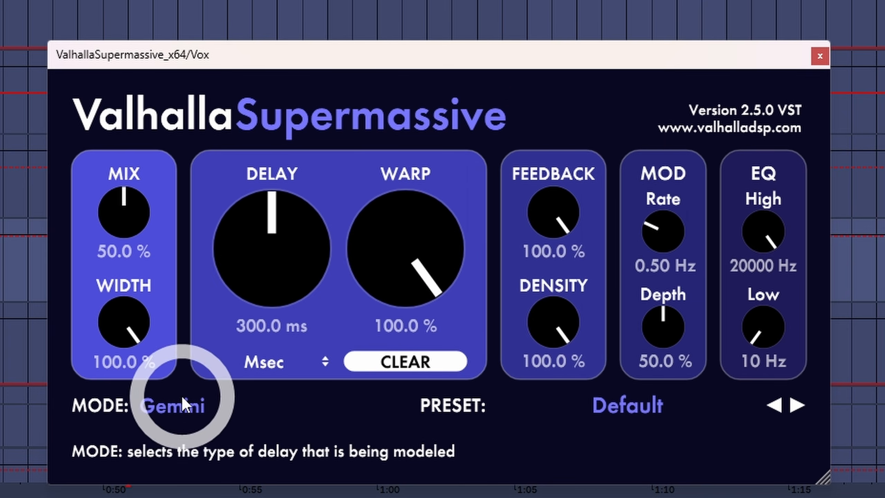
# Step: Browse the plugin's Mode list without changing it and close the plugin window
pyautogui.click(179, 405)
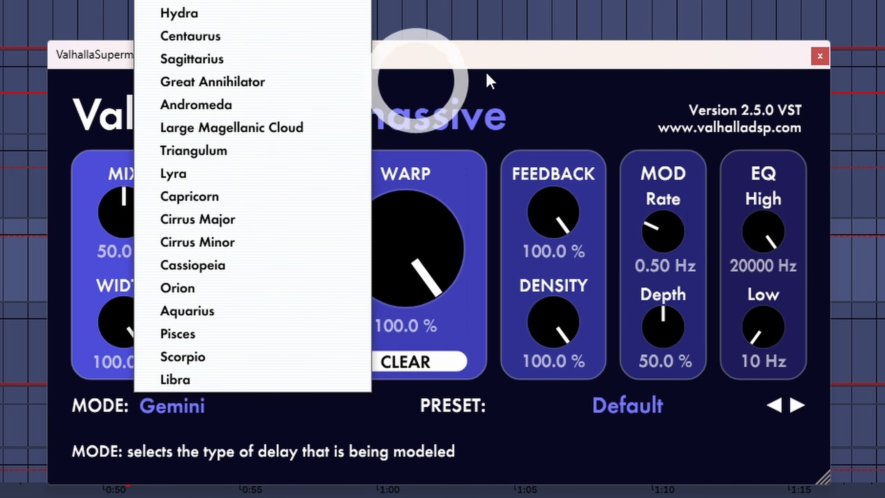
pyautogui.click(546, 93)
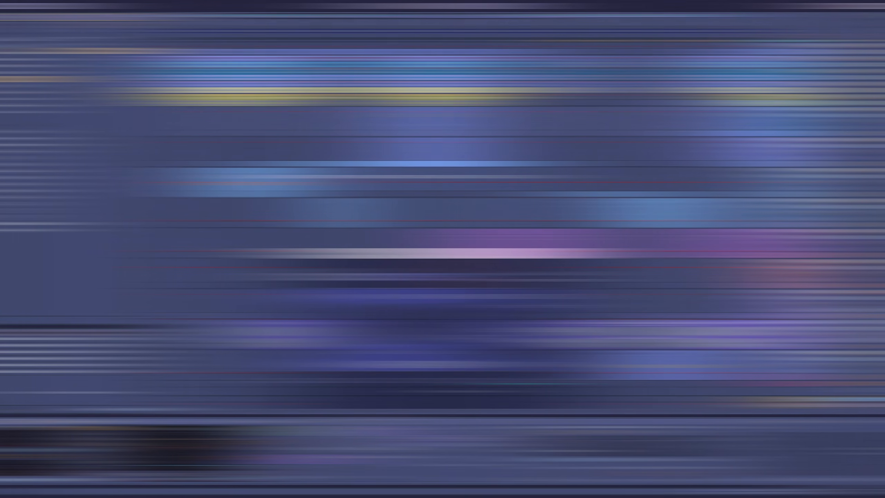
pyautogui.click(774, 331)
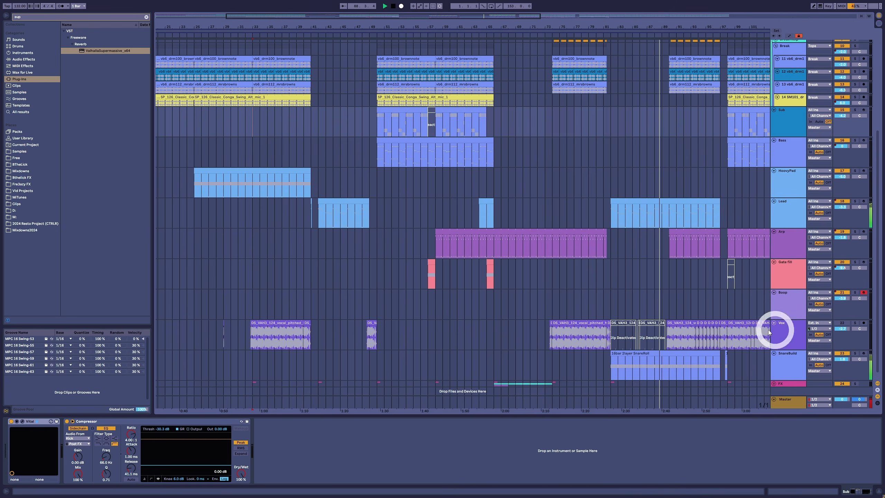